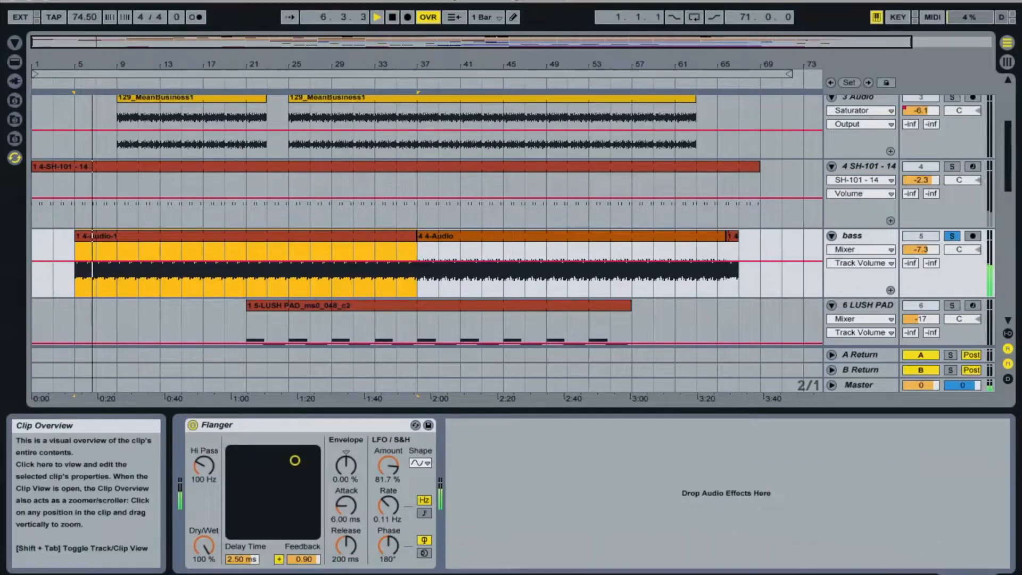
Show the sample details of the bass track's first clip and turn off the bass track's solo.
click(799, 573)
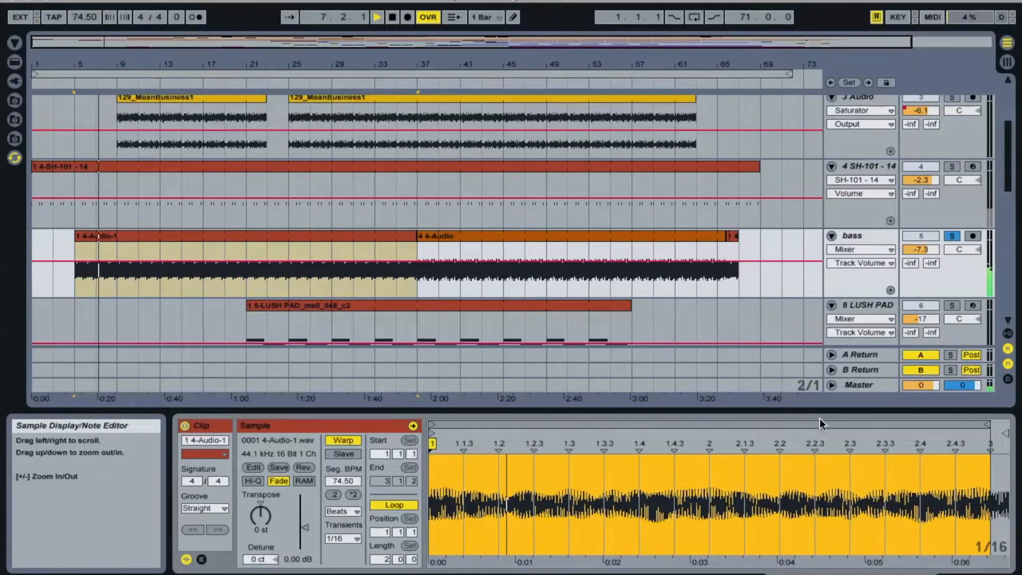
click(947, 239)
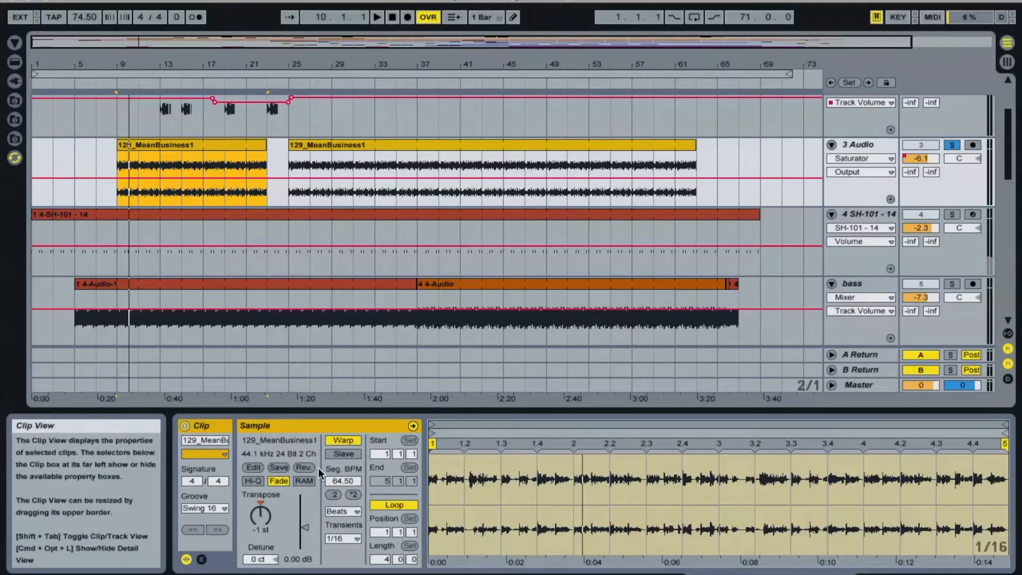
Reveal the source file of the first 129_MeanBusiness1 clip in the browser, and replay the arrangement from that clip.
click(263, 441)
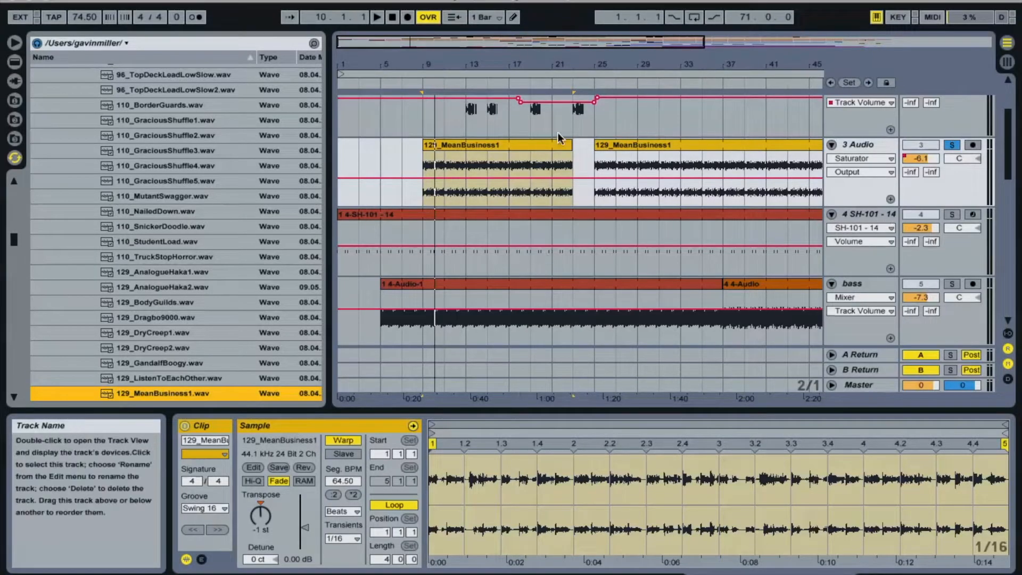
click(14, 46)
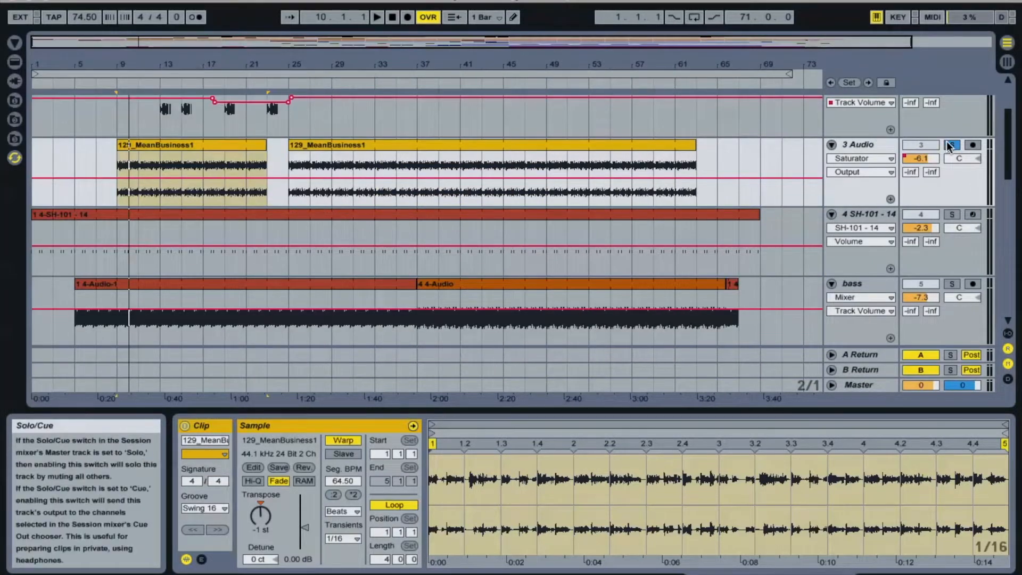
key(space)
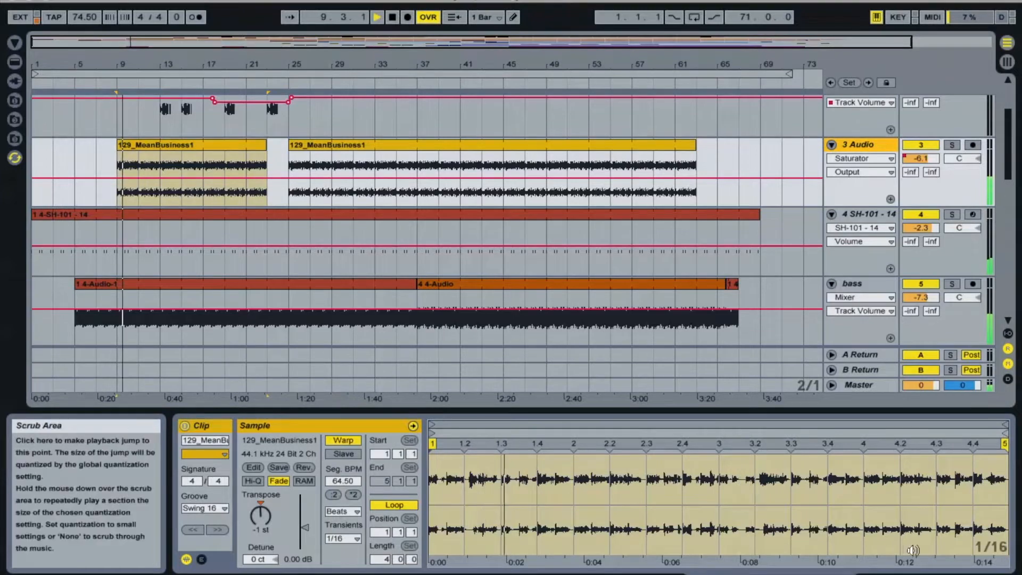
Display the 3 Audio track's effects and examine its device chain, including Saturator, Reverb and EQ Eight.
click(913, 573)
scroll(594, 514, right, 3)
scroll(594, 514, right, 3)
scroll(595, 514, left, 5)
Solo the 2 Audio track and replay its first clip from bar 13.
scroll(303, 304, up, 3)
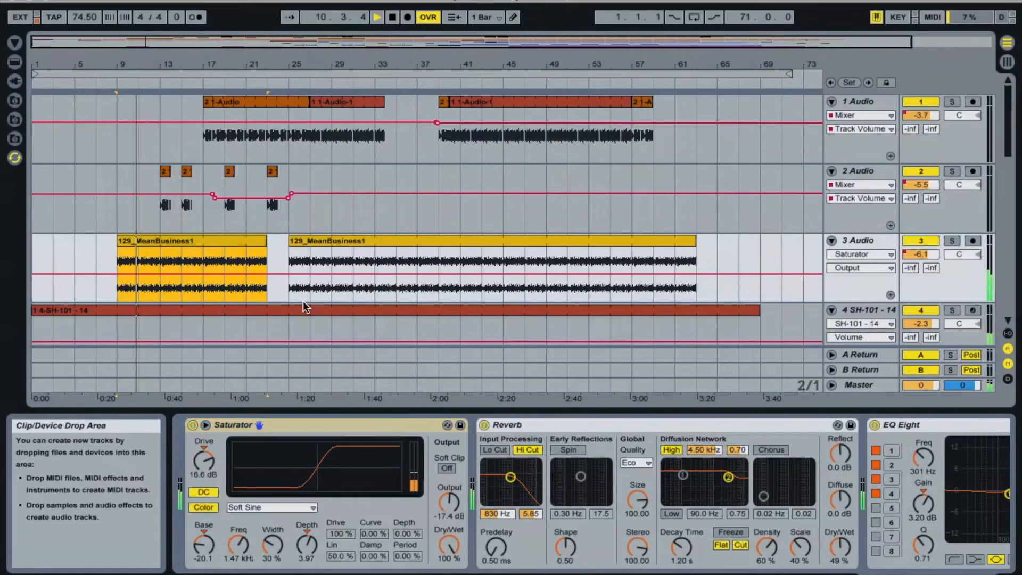
scroll(303, 302, down, 10)
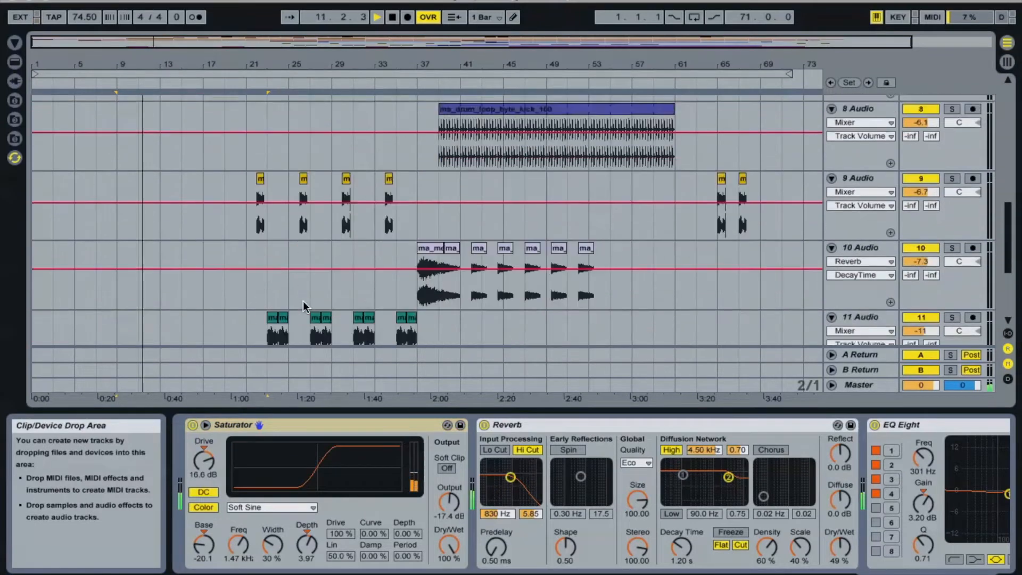
scroll(303, 306, down, 4)
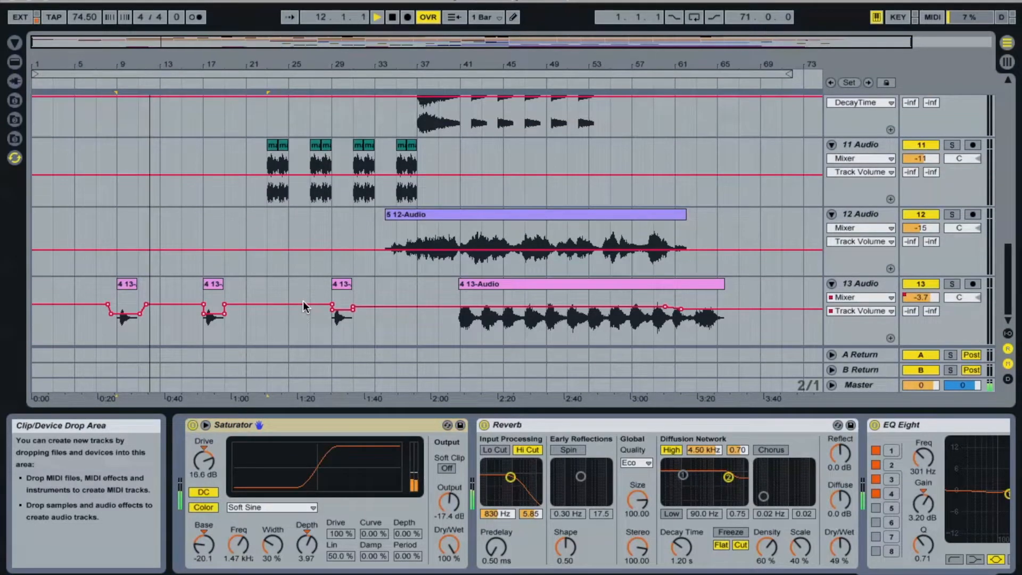
scroll(304, 307, up, 4)
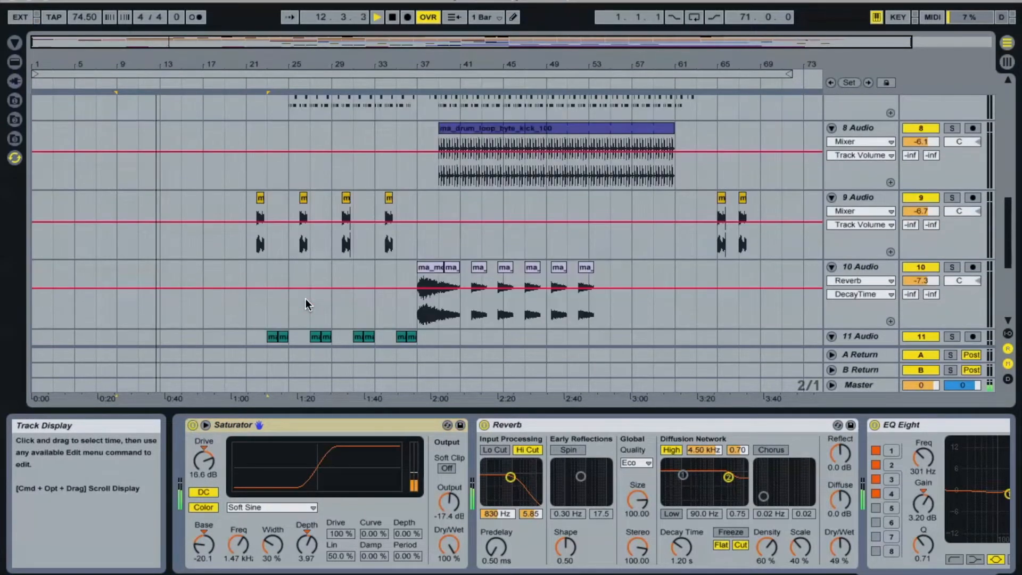
scroll(305, 298, up, 10)
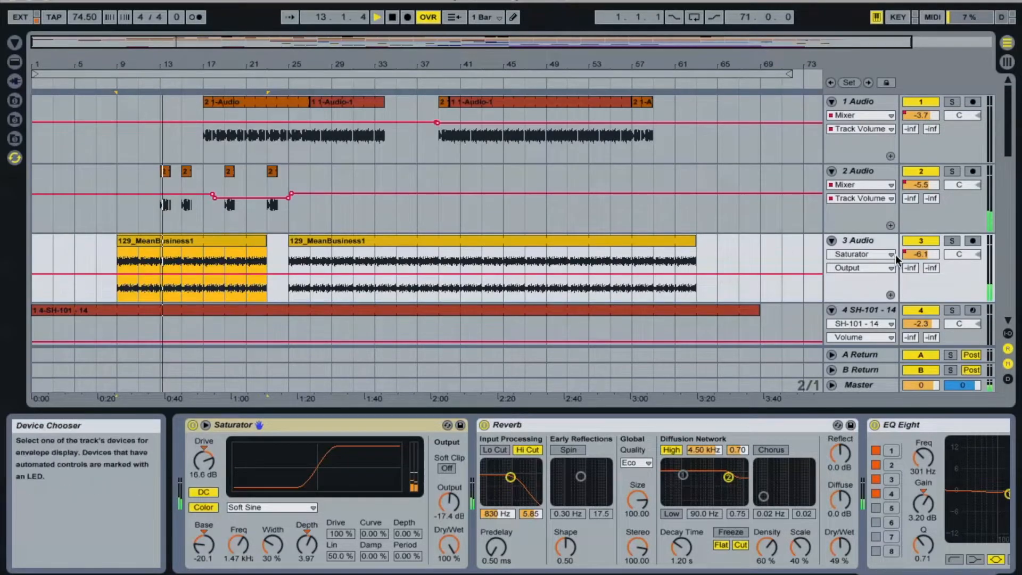
click(952, 171)
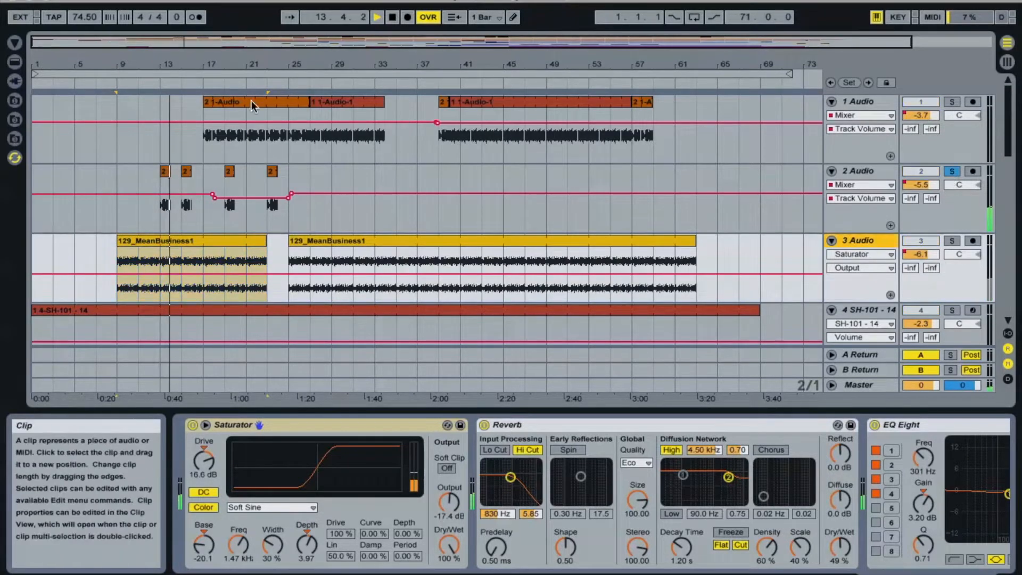
click(165, 172)
key(space)
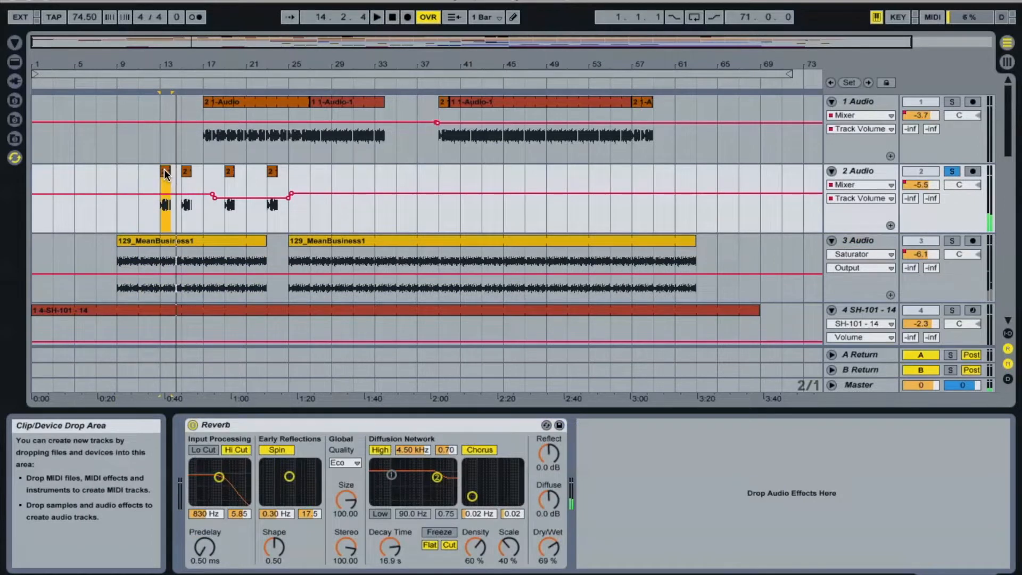
key(space)
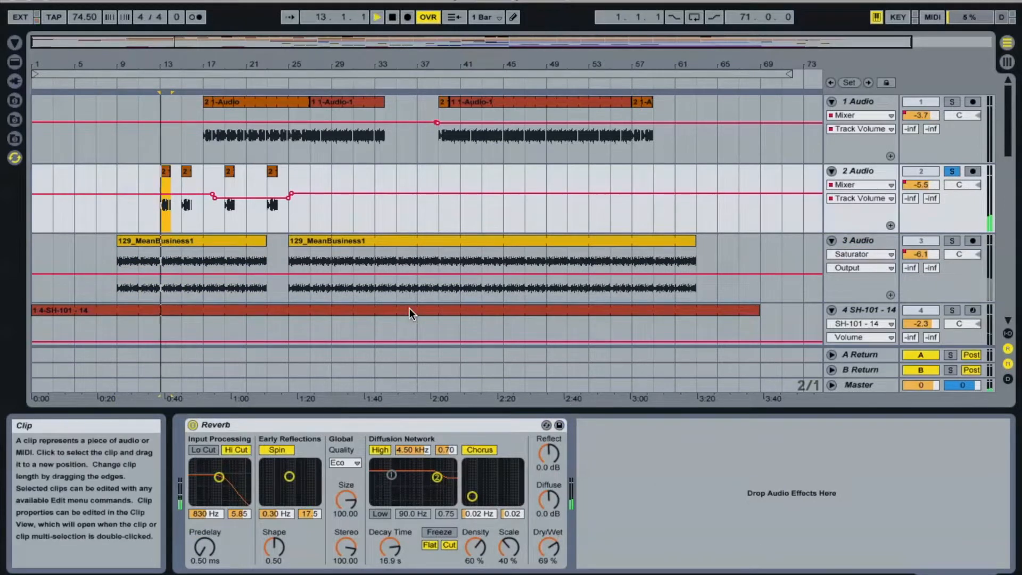
Switch the solo from 2 Audio to 13 Audio and select the 13 Audio clip at bar 17 to hear it with its effects.
click(947, 168)
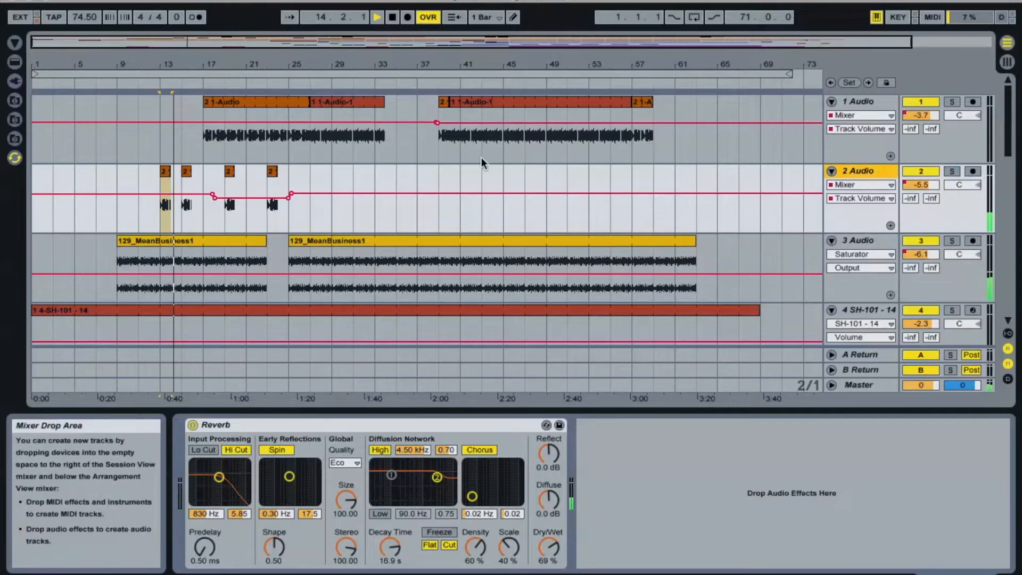
scroll(371, 152, down, 2)
scroll(371, 152, down, 10)
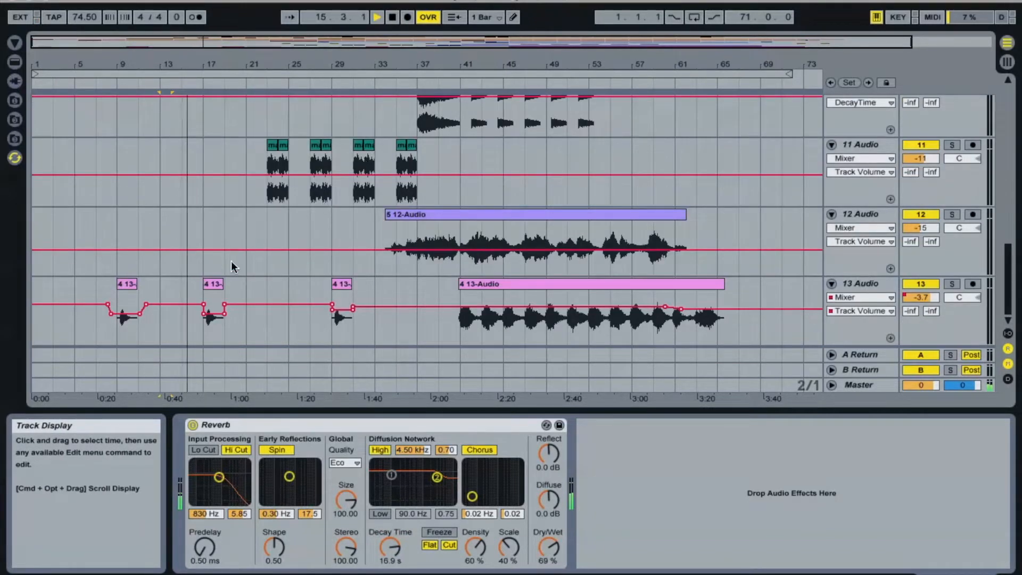
click(213, 324)
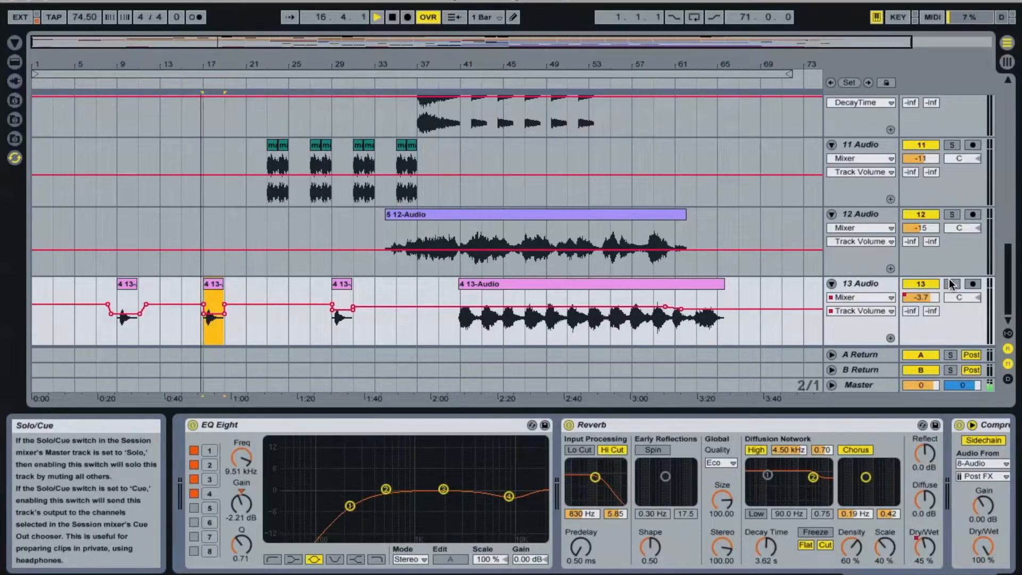
click(950, 282)
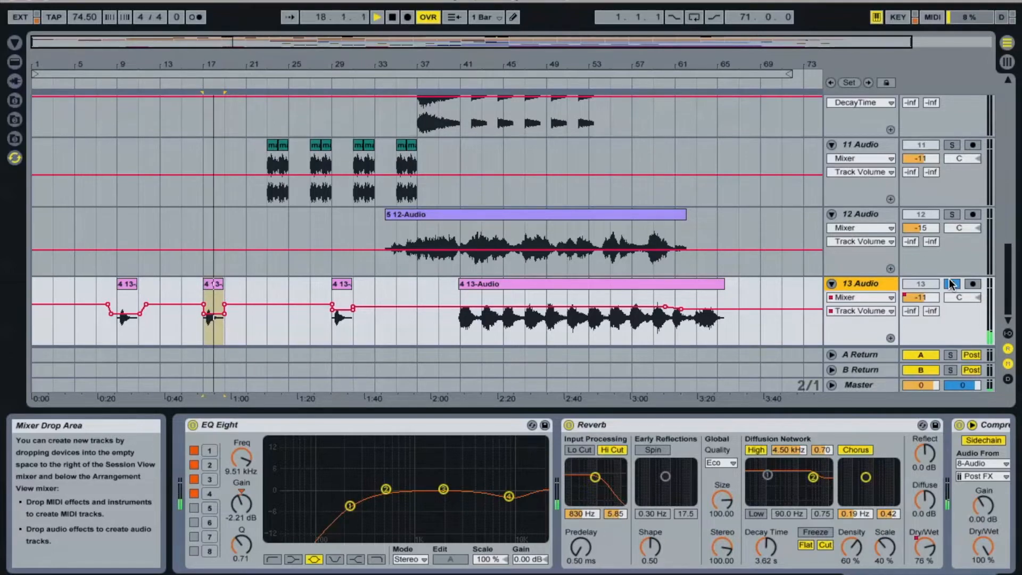
Audition the first 1 Audio clip in solo and show its sample details.
scroll(250, 263, up, 10)
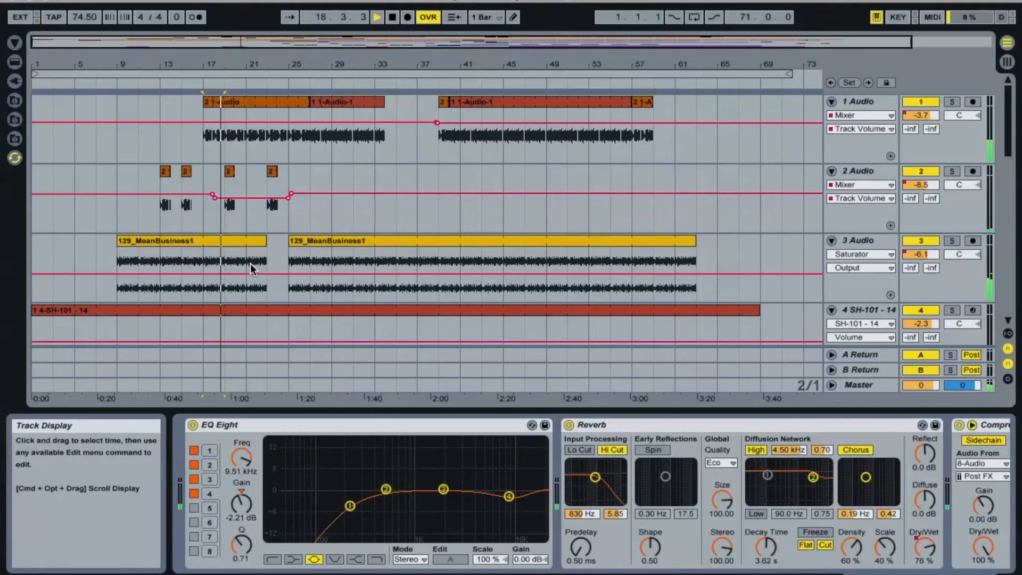
click(267, 101)
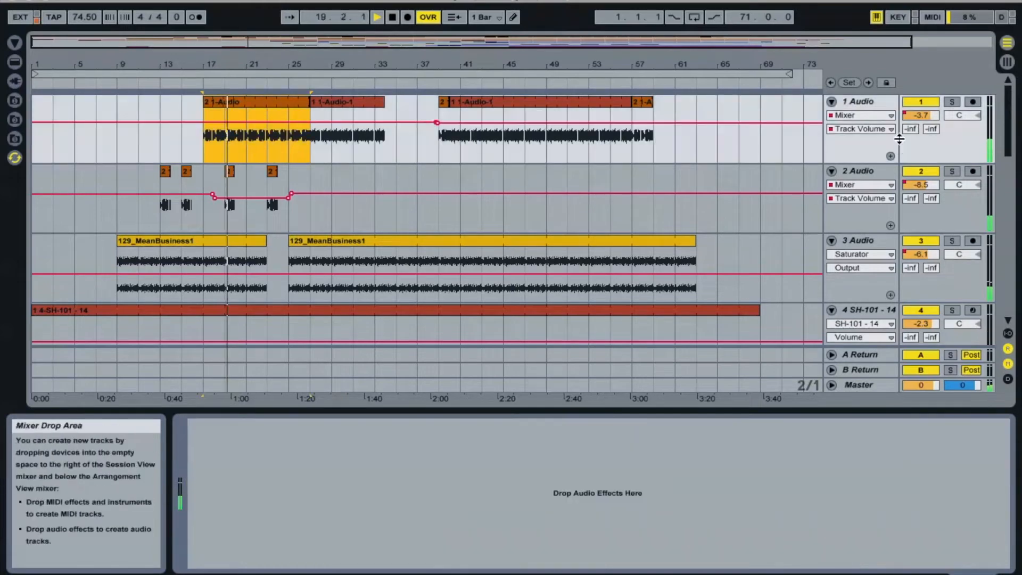
click(951, 101)
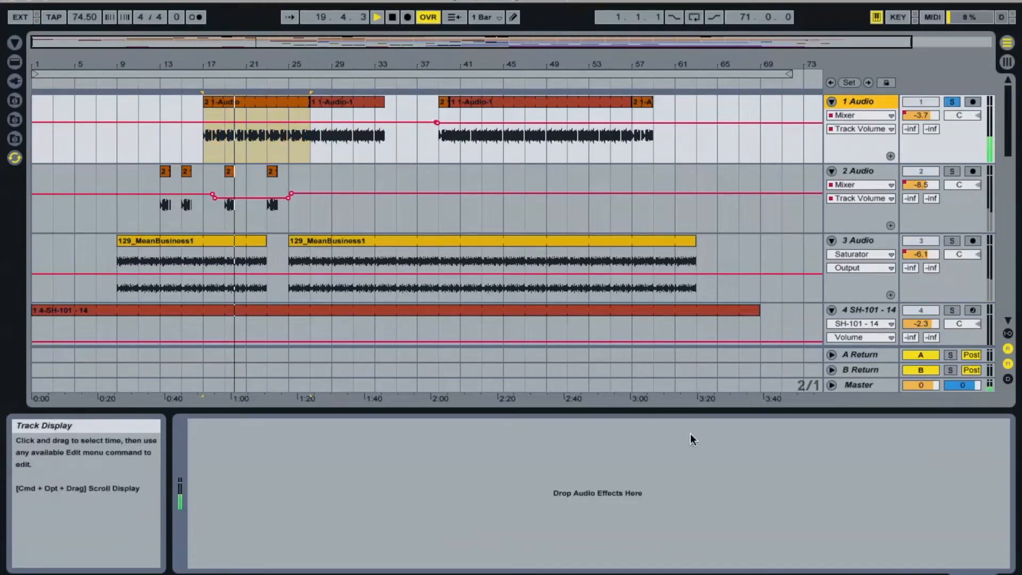
click(831, 573)
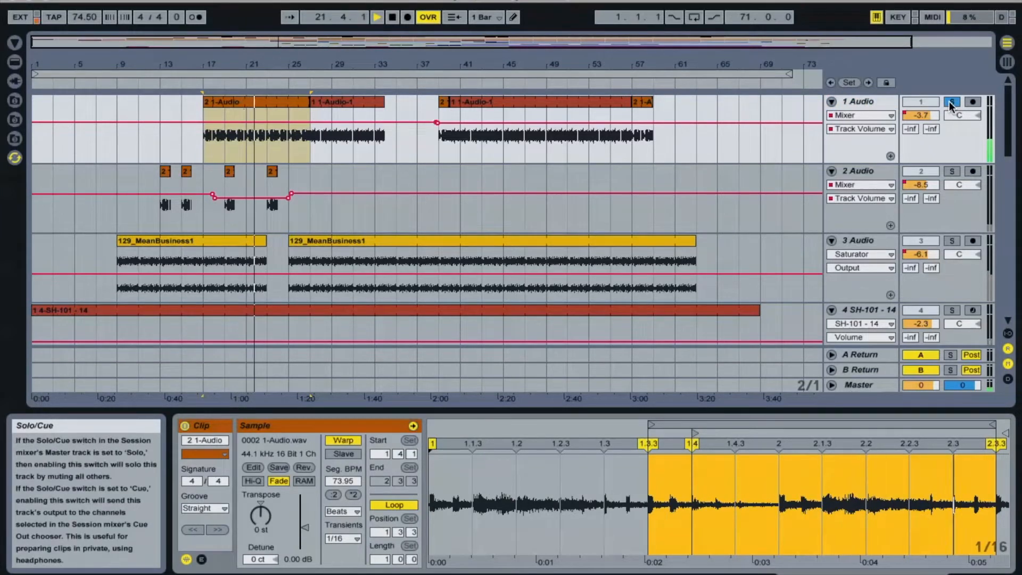
click(870, 96)
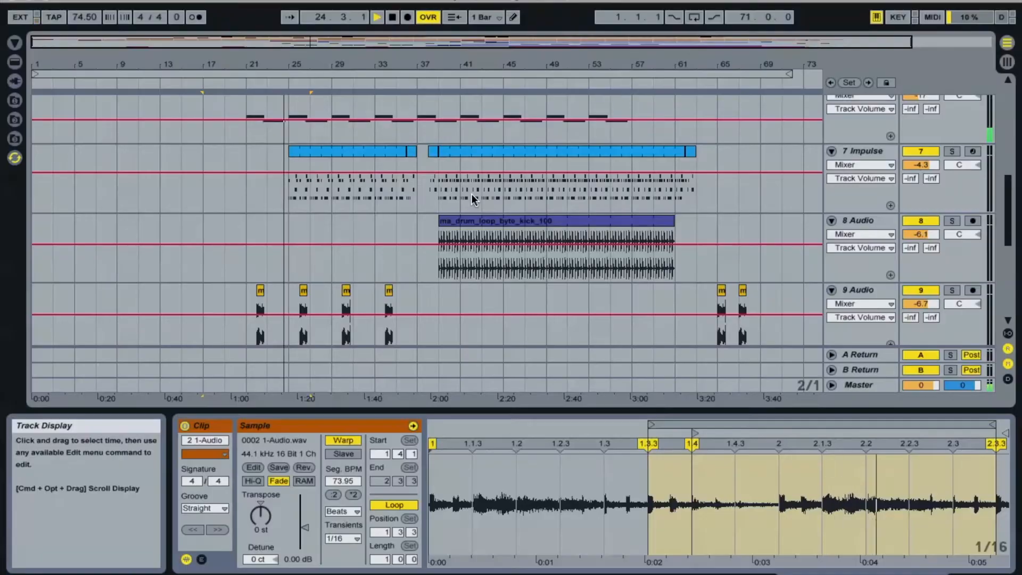
Reveal the source loop of the first 11 Audio clip in the browser, and hide the browser again.
scroll(472, 201, down, 3)
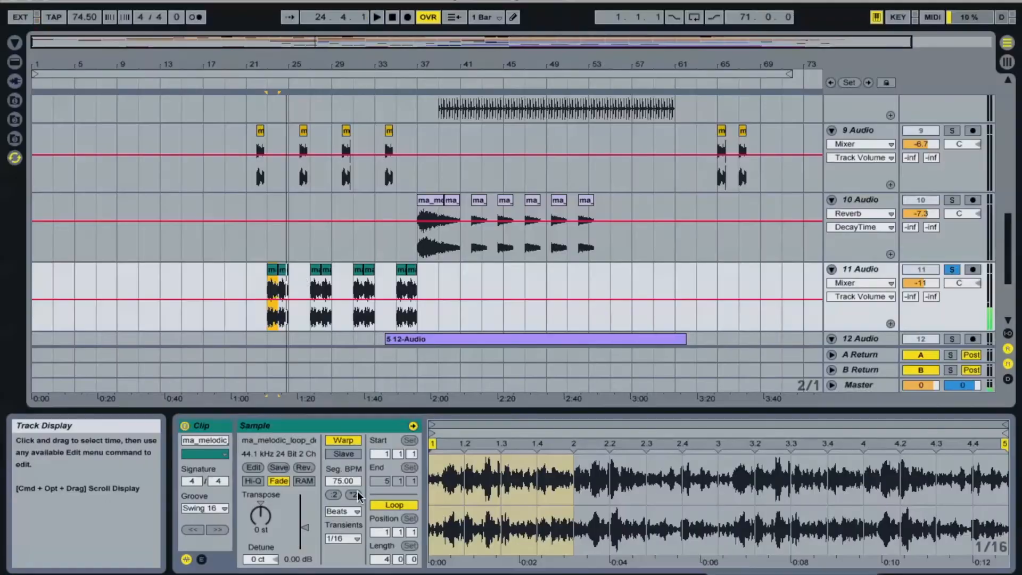
double_click(307, 445)
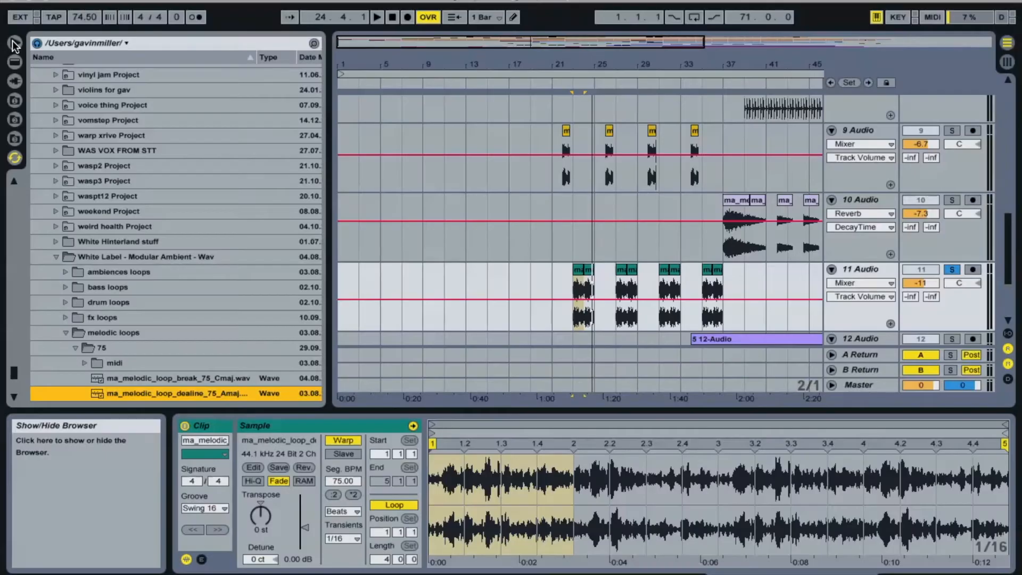
click(15, 42)
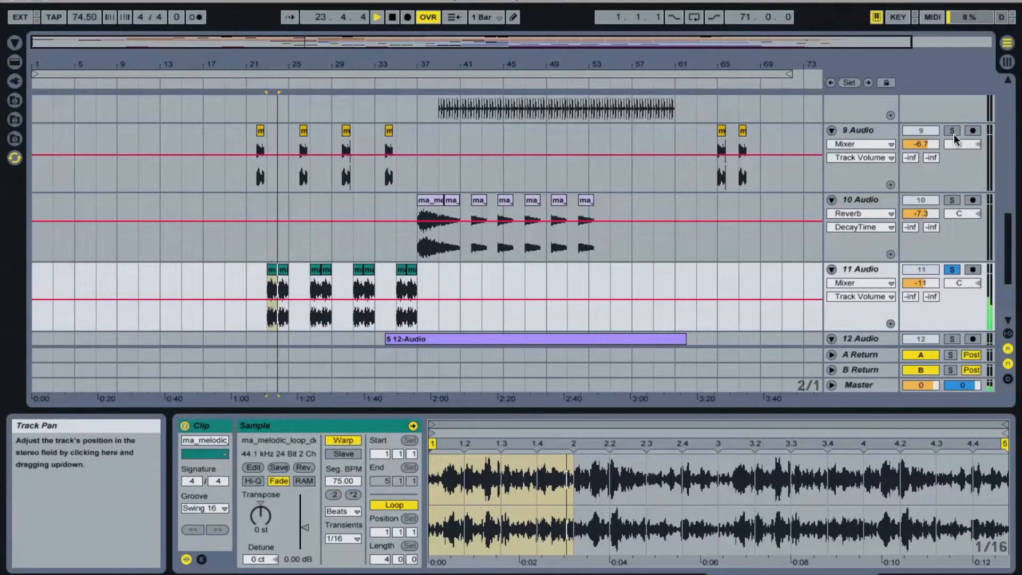
Audition the first 9 Audio clip in solo and reveal its source loop in the file browser.
click(260, 131)
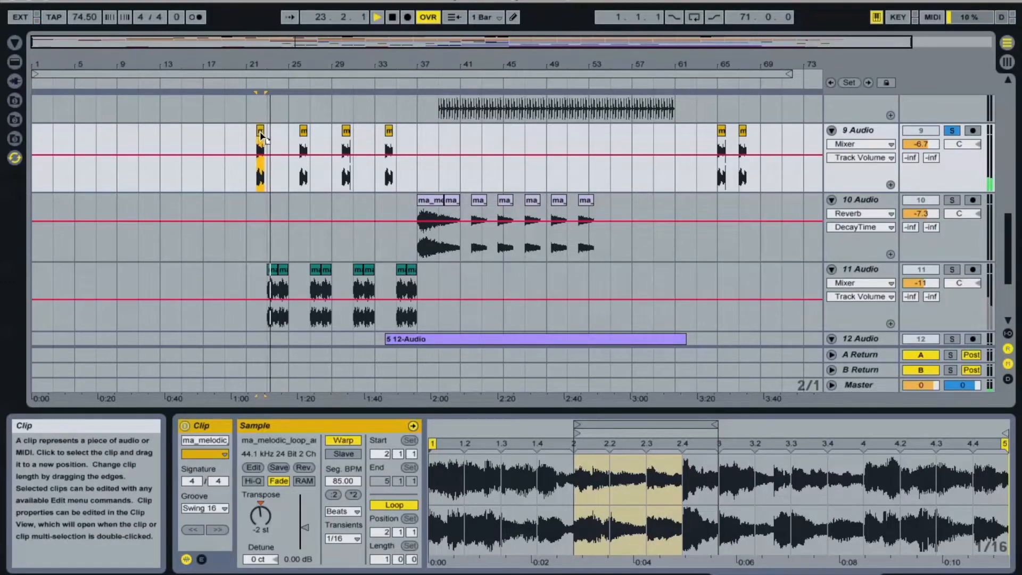
key(space)
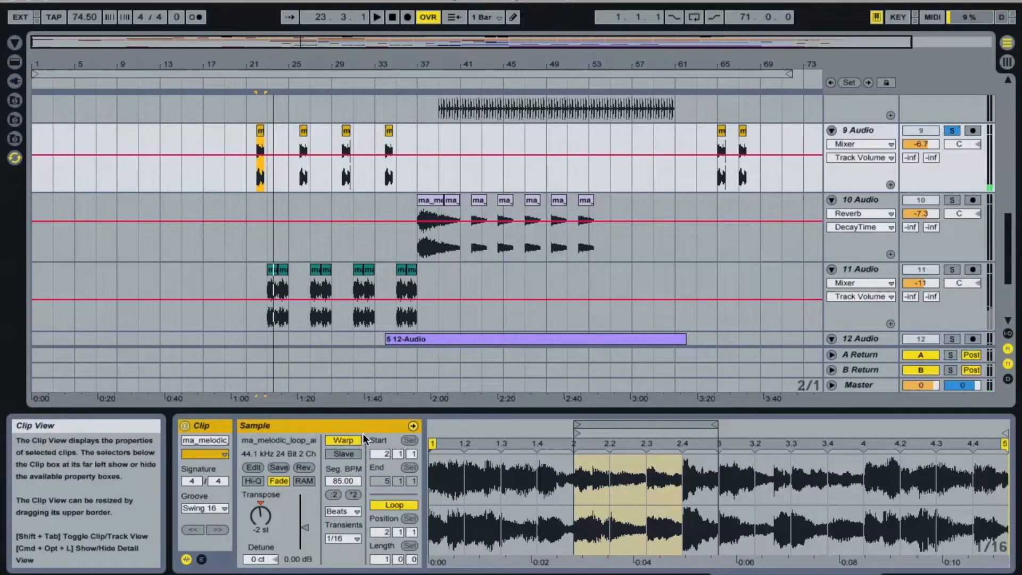
key(super+alt+b)
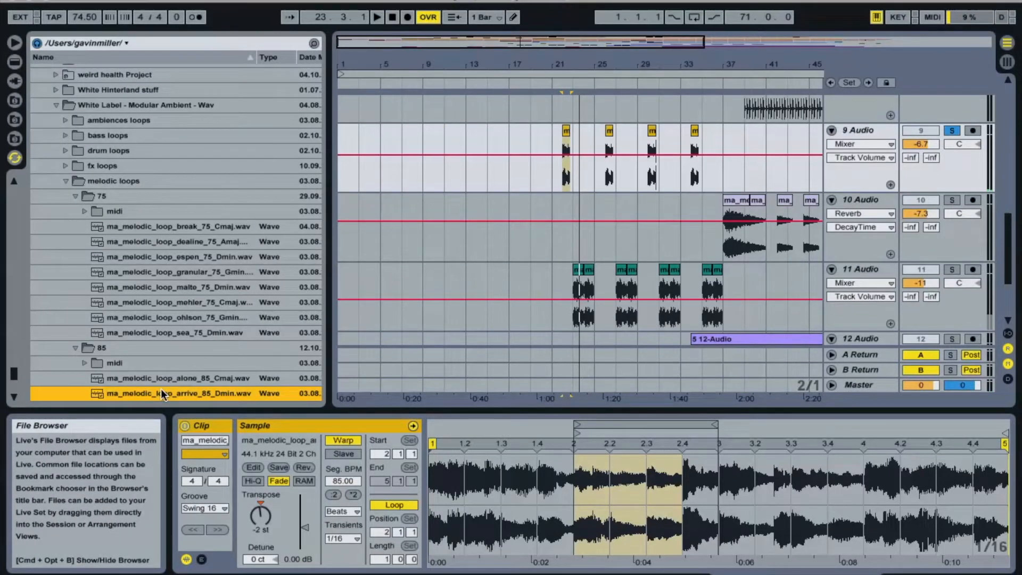
Look through the 75 and 85 melodic loops folders, and replay the soloed 9 Audio clip with the browser hidden.
scroll(165, 359, down, 3)
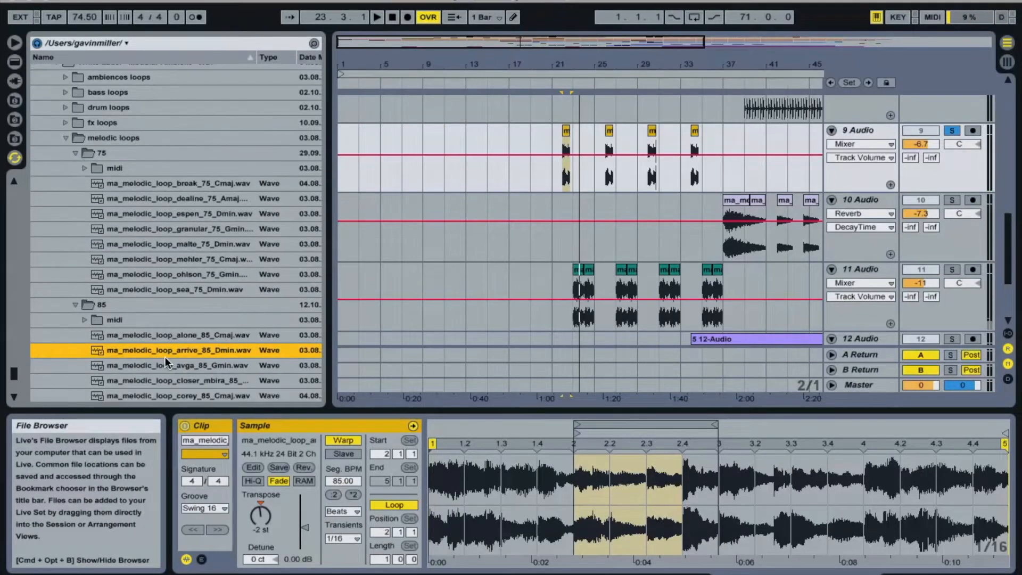
scroll(165, 362, down, 4)
scroll(165, 362, up, 7)
scroll(165, 361, down, 6)
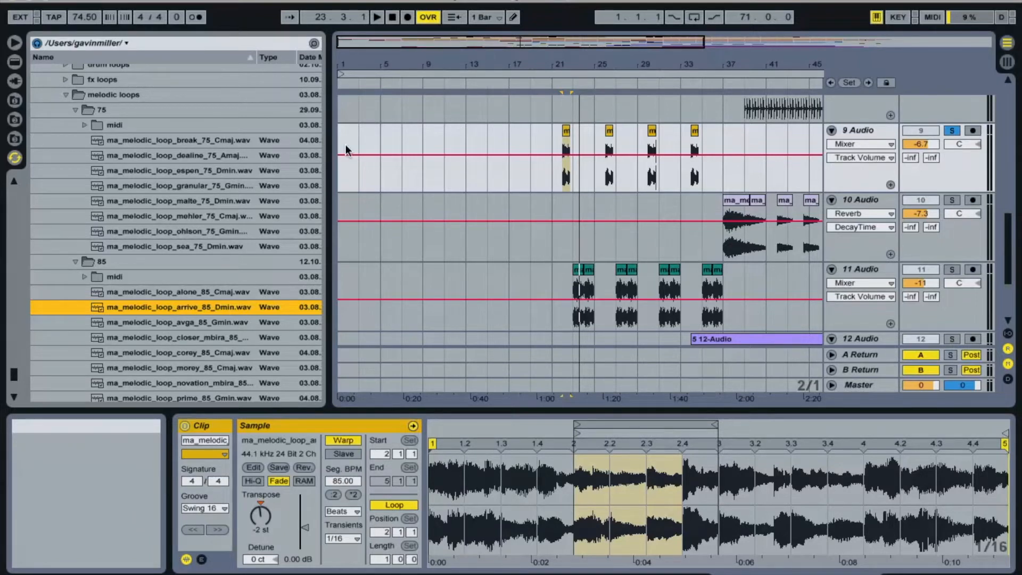
click(14, 42)
key(space)
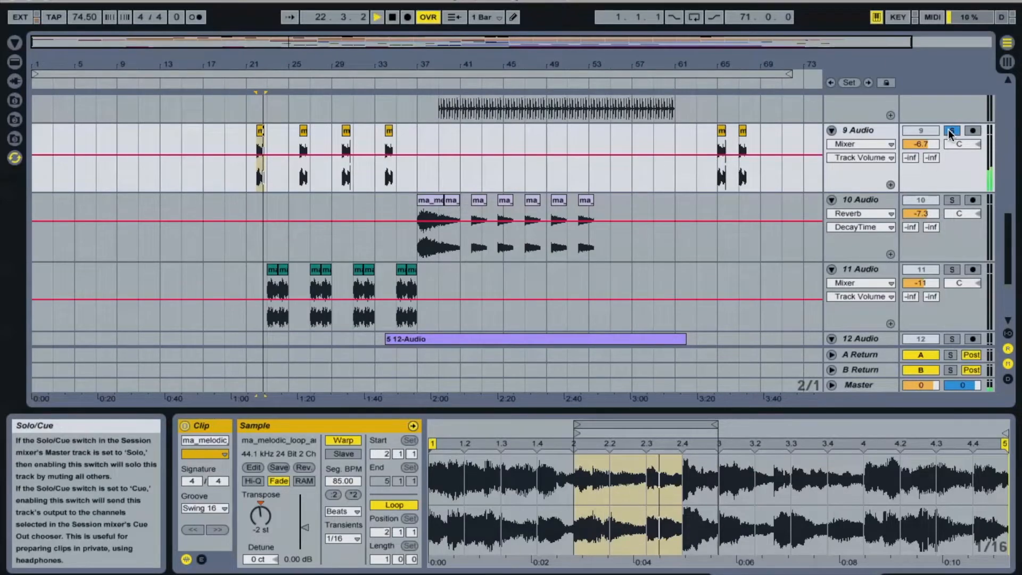
Return 9 Audio to the full mix and solo the 6 LUSH PAD track during playback.
scroll(595, 207, down, 4)
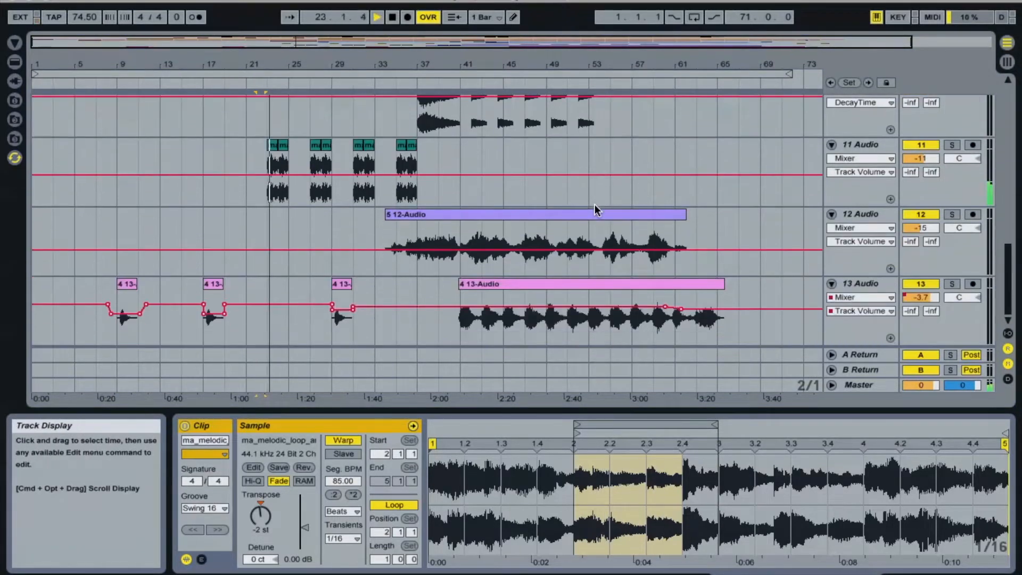
scroll(595, 205, up, 3)
scroll(595, 204, up, 2)
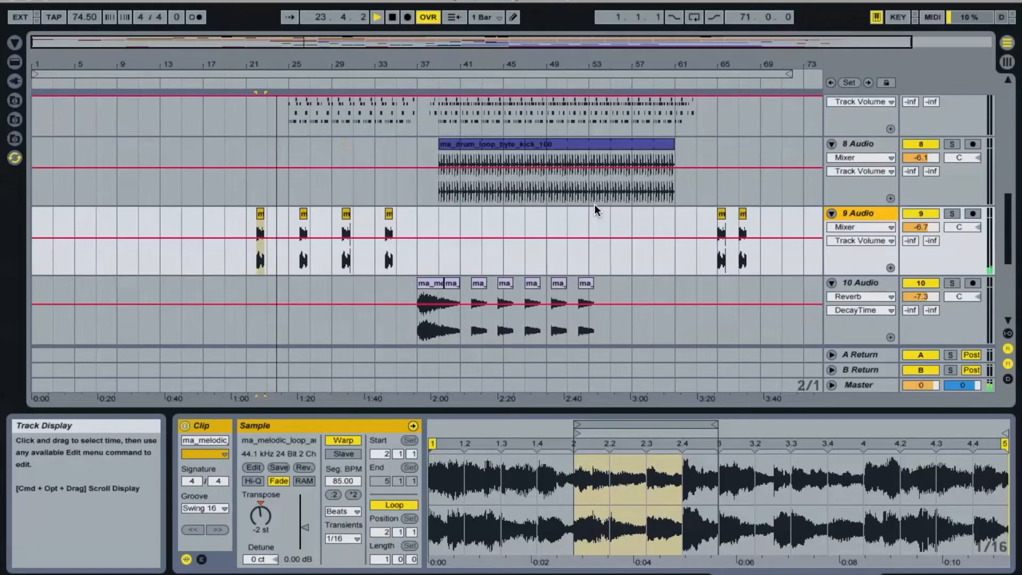
scroll(595, 204, up, 4)
scroll(595, 204, up, 2)
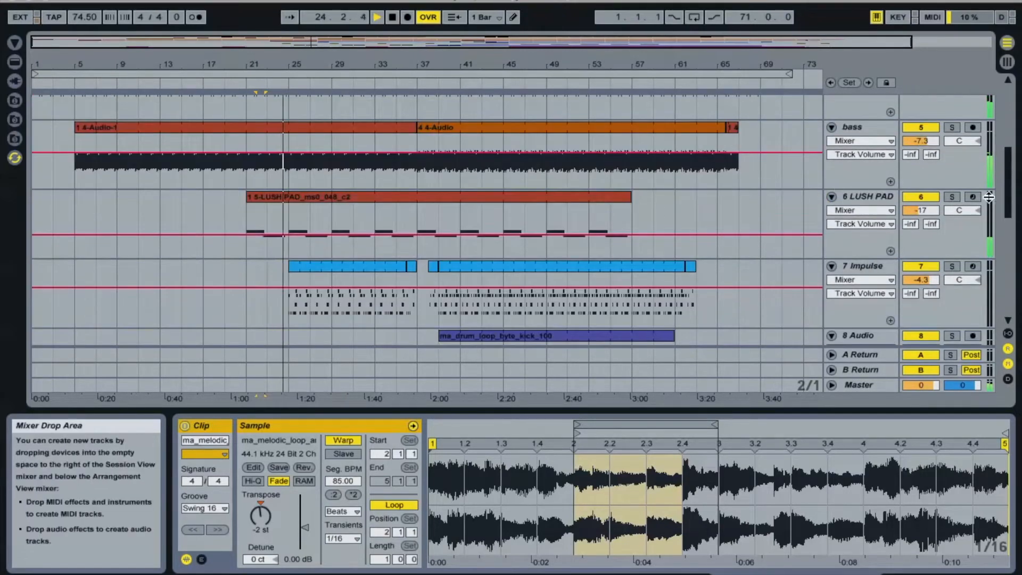
click(949, 195)
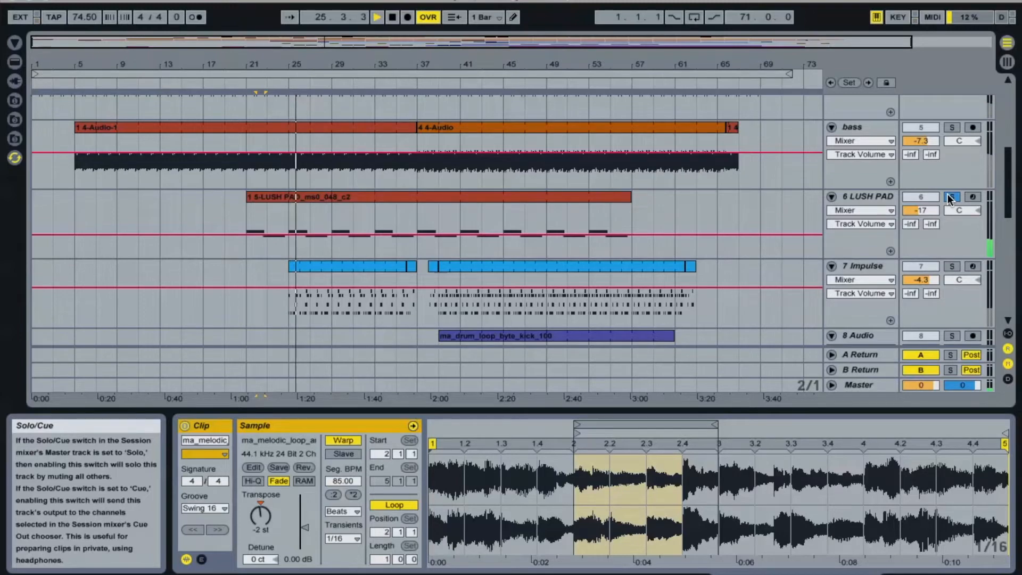
Show the LUSH PAD clip's notes and the track's devices, and return 6 LUSH PAD to the full mix.
click(597, 199)
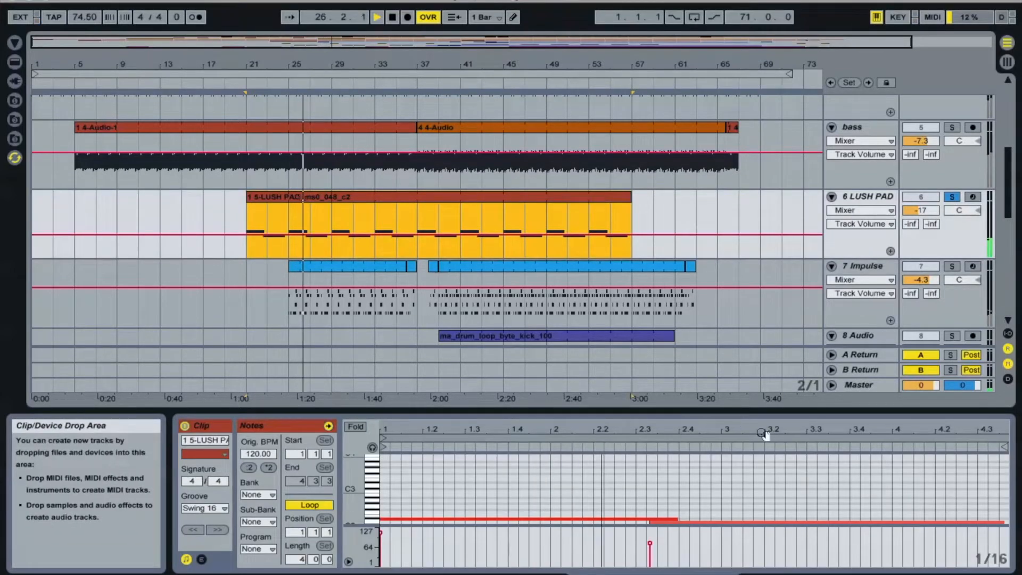
click(817, 574)
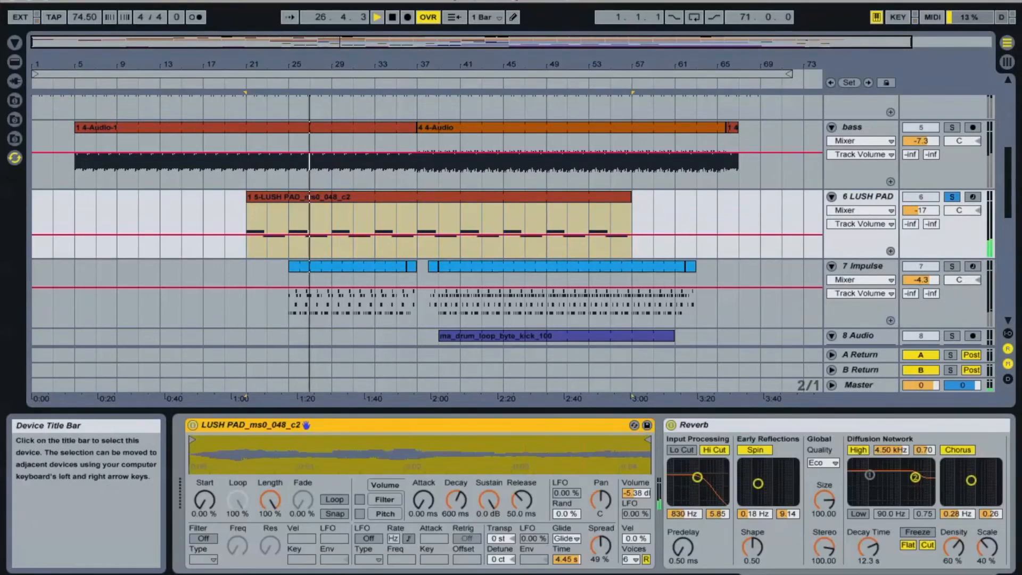
click(953, 197)
Solo the 7 Impulse track and look through its device chain, including the third sample slot in Impulse.
scroll(954, 196, down, 3)
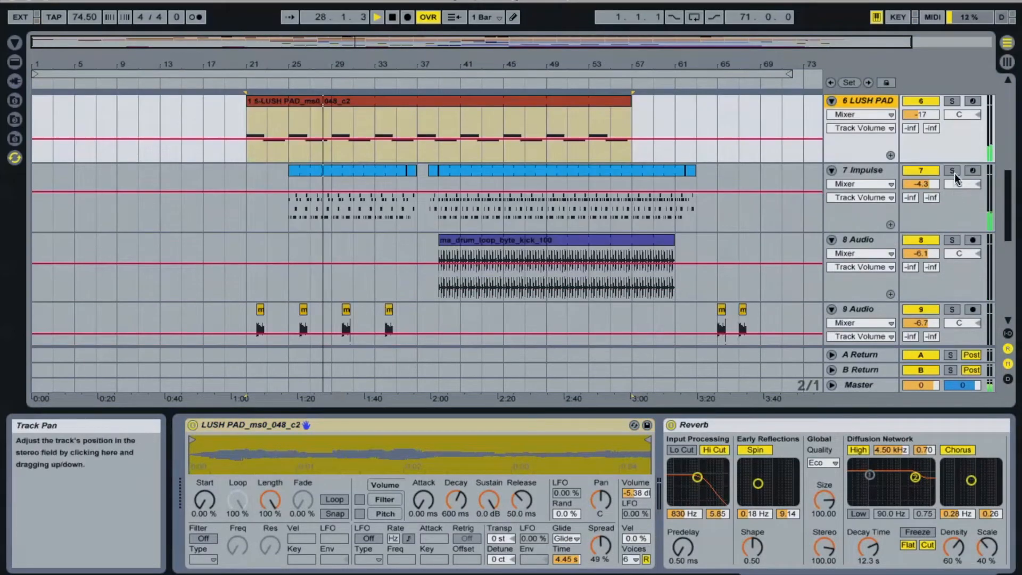
click(884, 170)
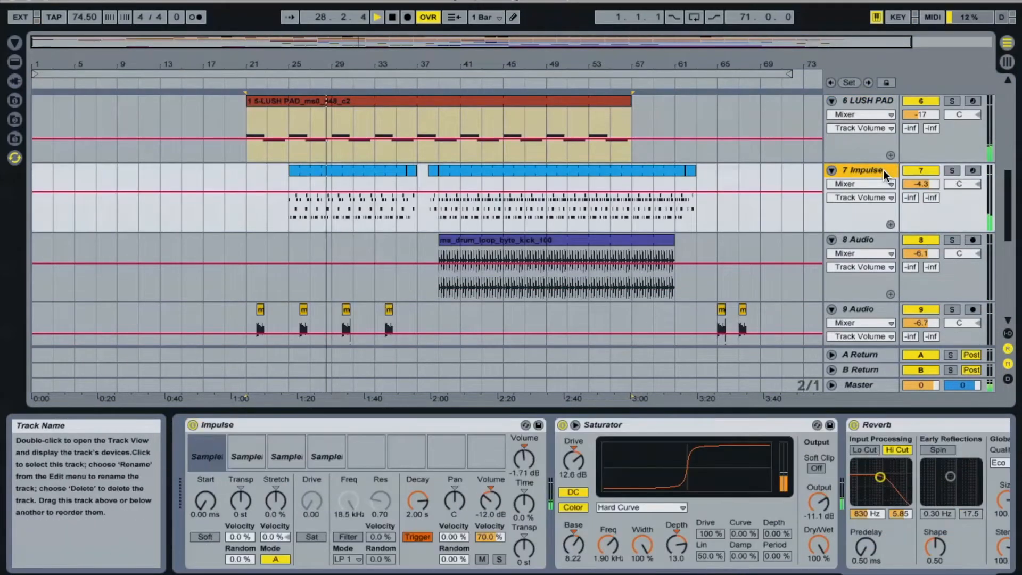
click(951, 171)
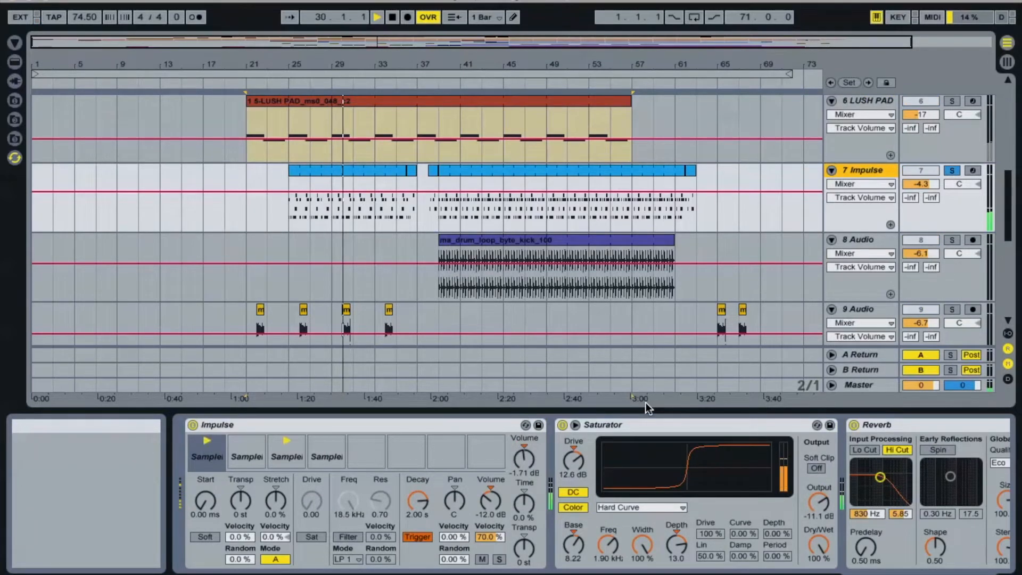
scroll(592, 444, right, 6)
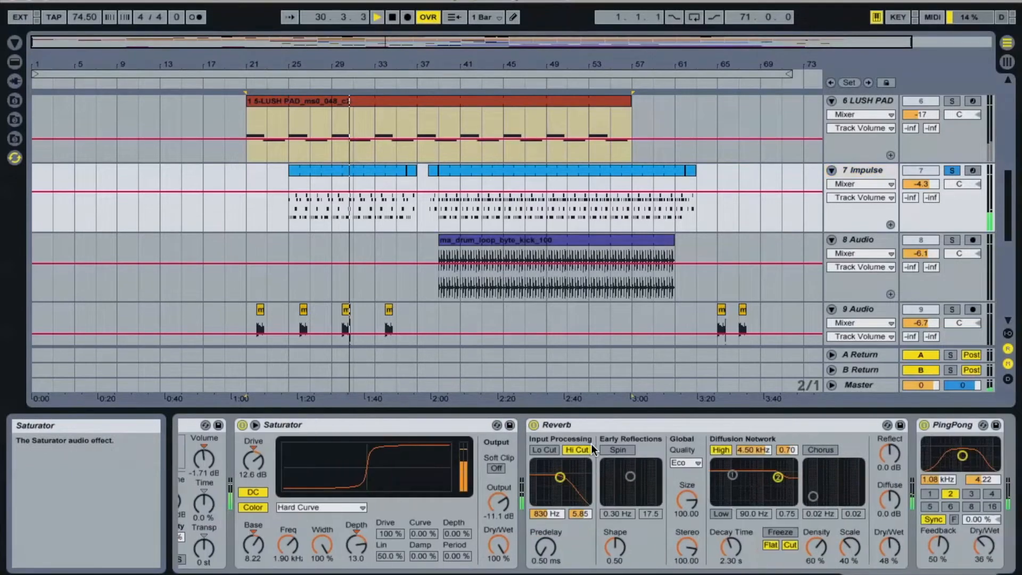
scroll(592, 444, left, 4)
scroll(592, 443, left, 2)
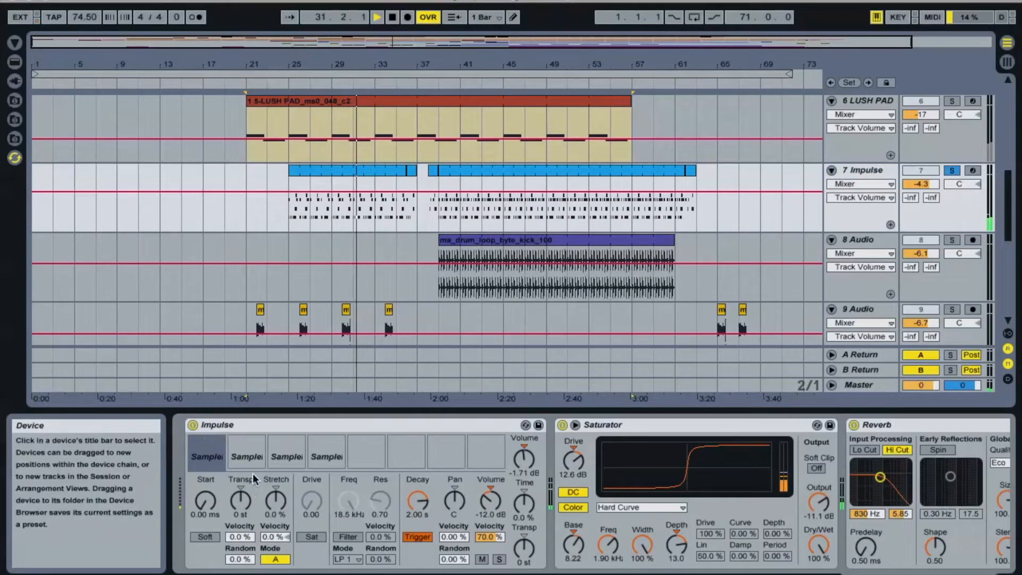
click(285, 456)
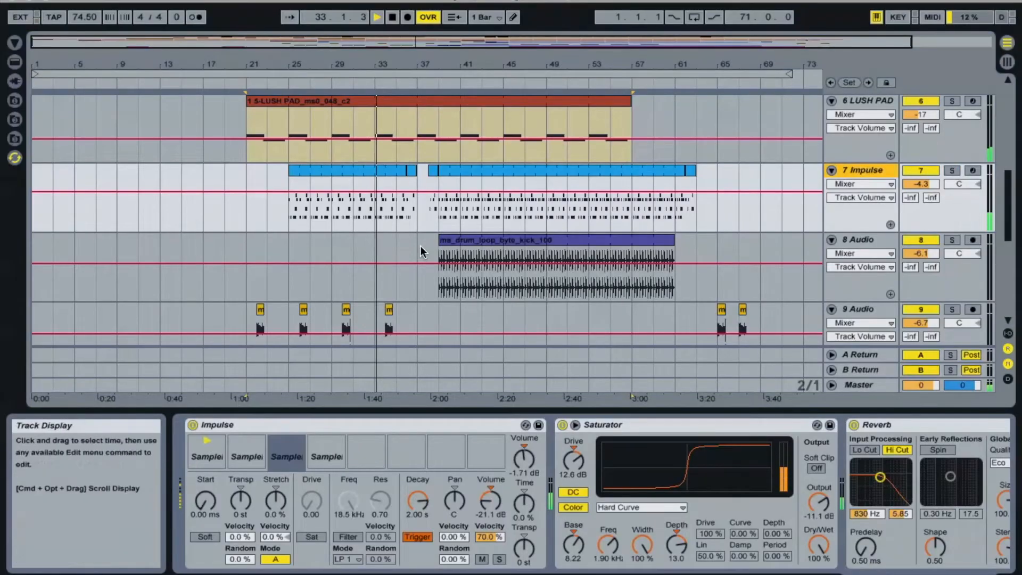
Solo the 12 Audio track and show its EQ Eight and Reverb effects.
scroll(420, 246, down, 5)
scroll(420, 246, down, 1)
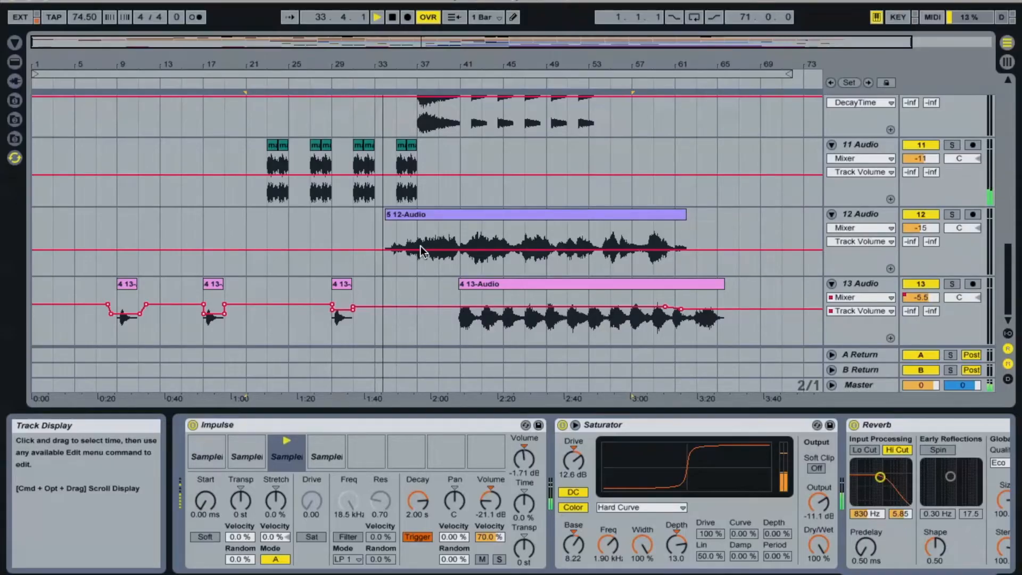
scroll(421, 246, up, 5)
scroll(420, 246, up, 2)
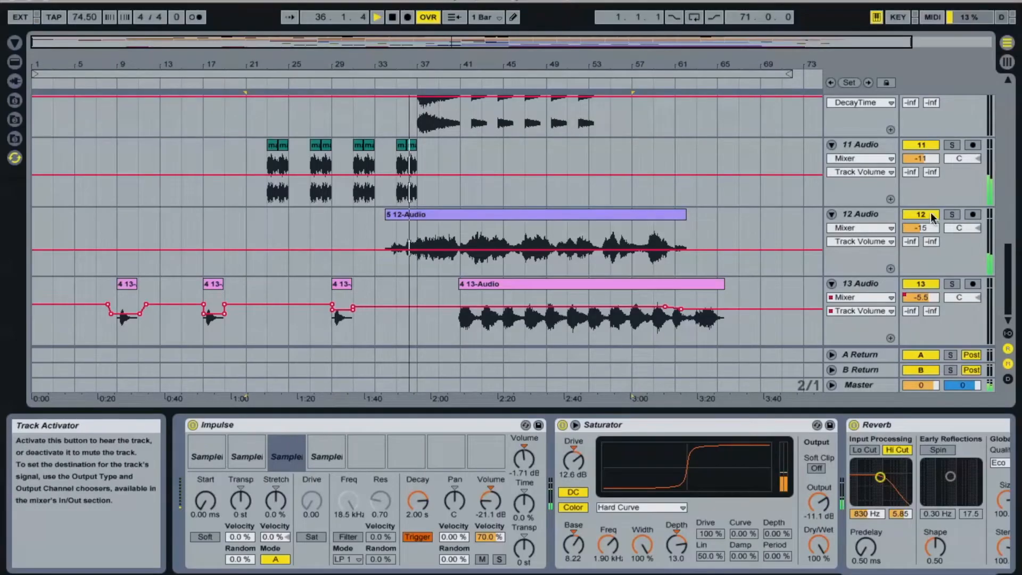
click(950, 214)
click(875, 215)
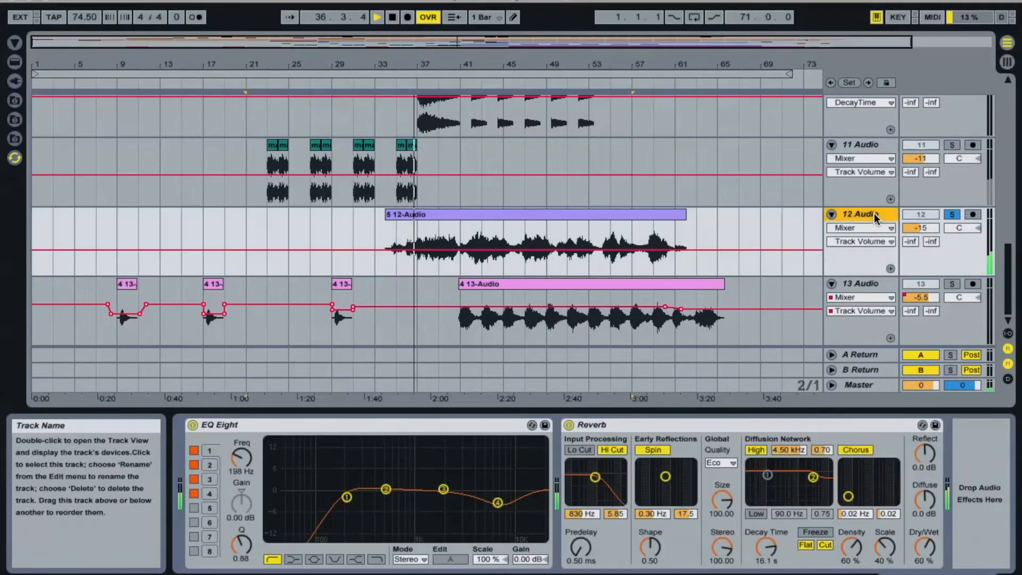
Compare the soloed 12 Audio with its Reverb bypassed and active, and replay from its clip's start in the full mix.
click(567, 426)
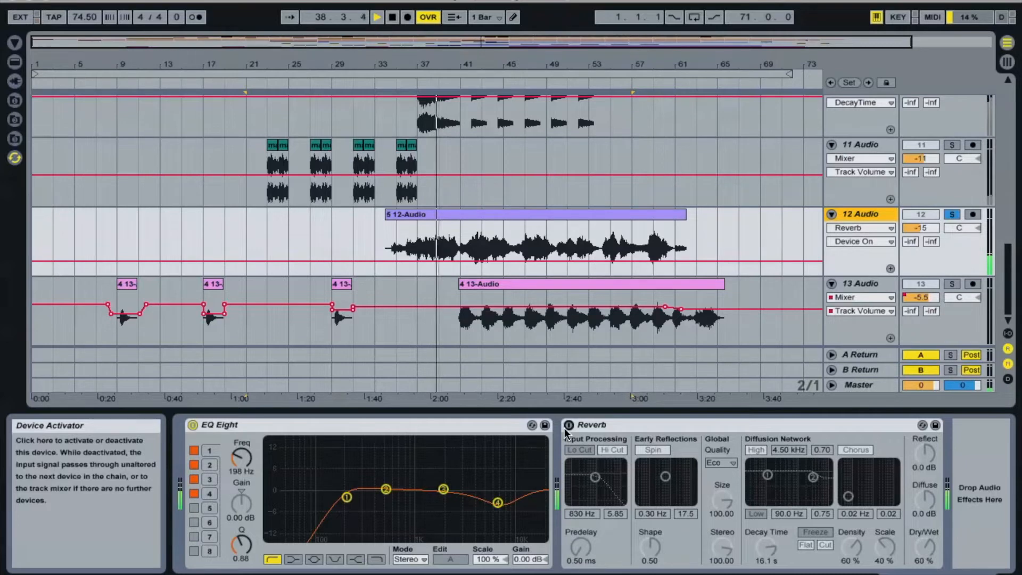
click(567, 428)
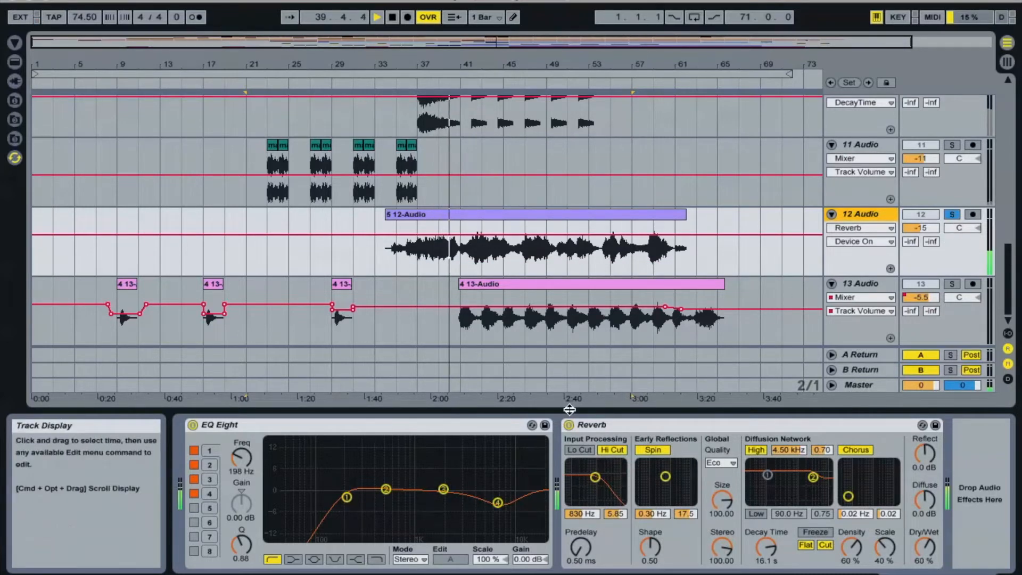
click(569, 426)
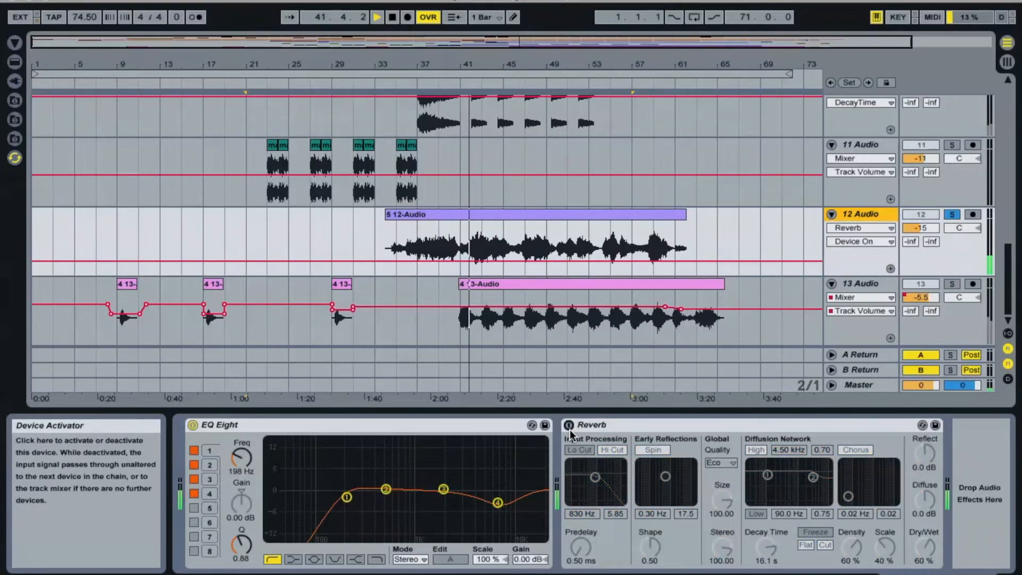
click(568, 426)
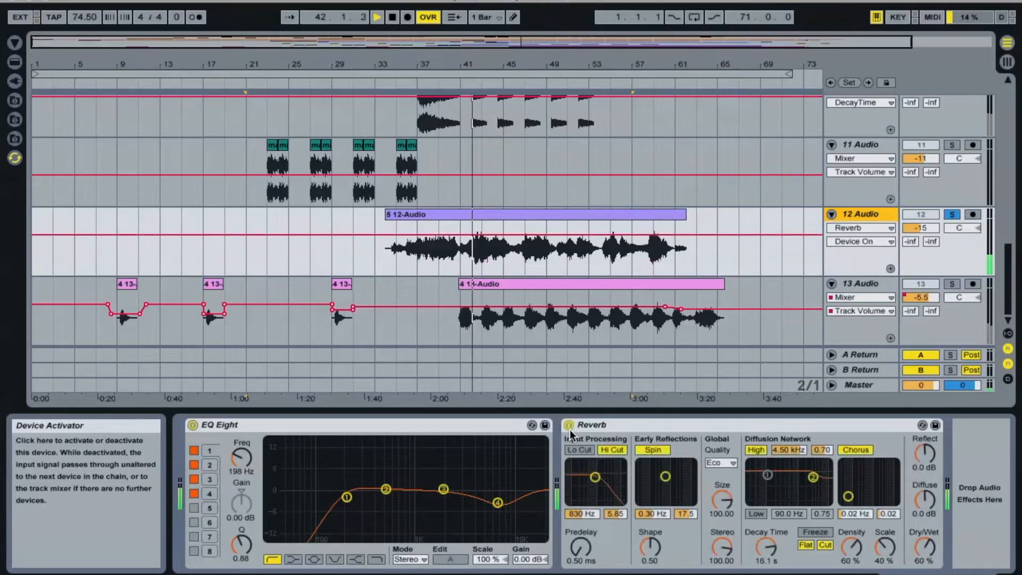
click(952, 214)
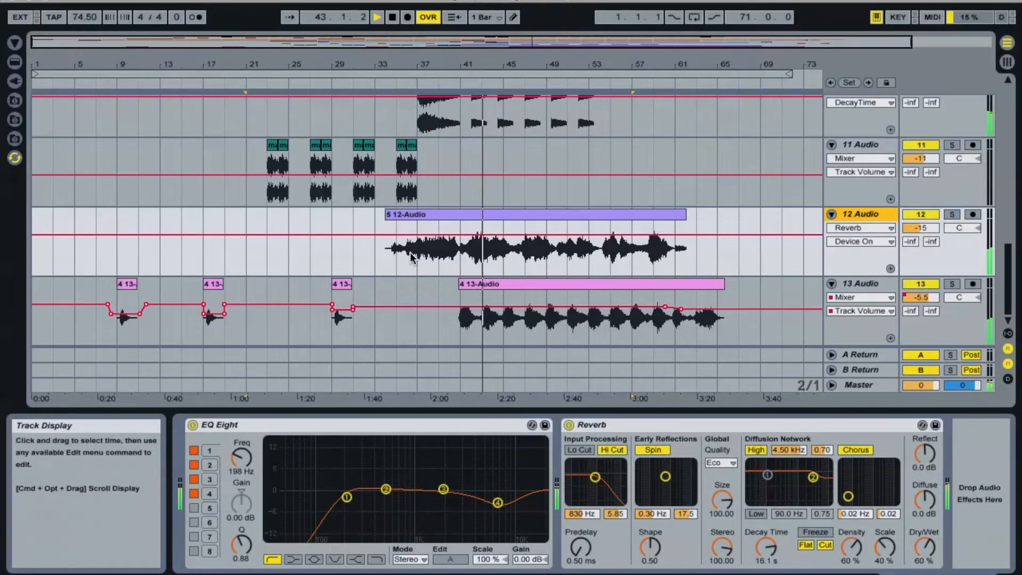
click(452, 218)
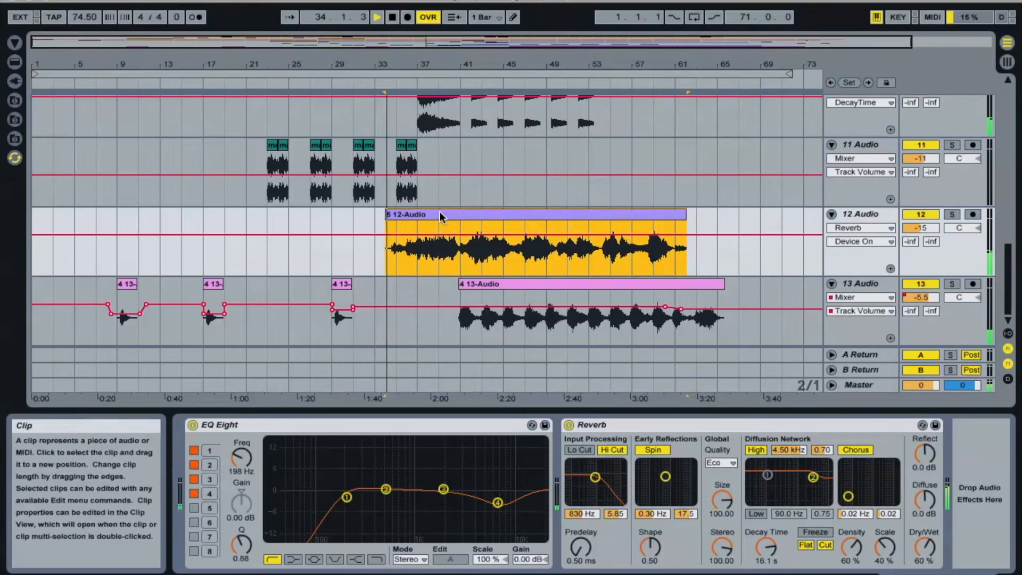
Audition the first 10 Audio clip in solo and show its sample properties and waveform.
scroll(440, 212, up, 1)
scroll(440, 212, up, 5)
scroll(440, 212, down, 2)
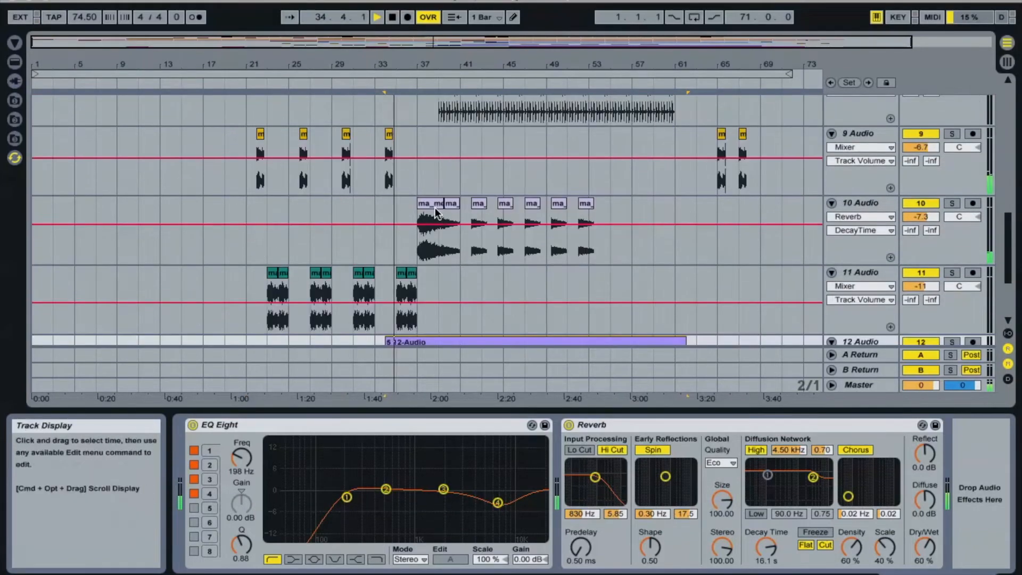
click(429, 208)
click(952, 204)
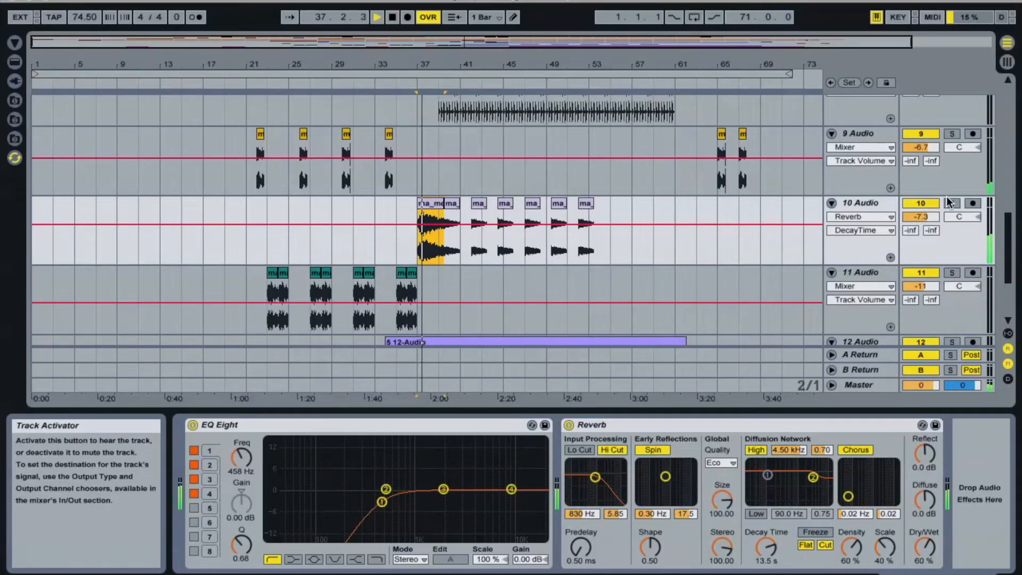
click(434, 208)
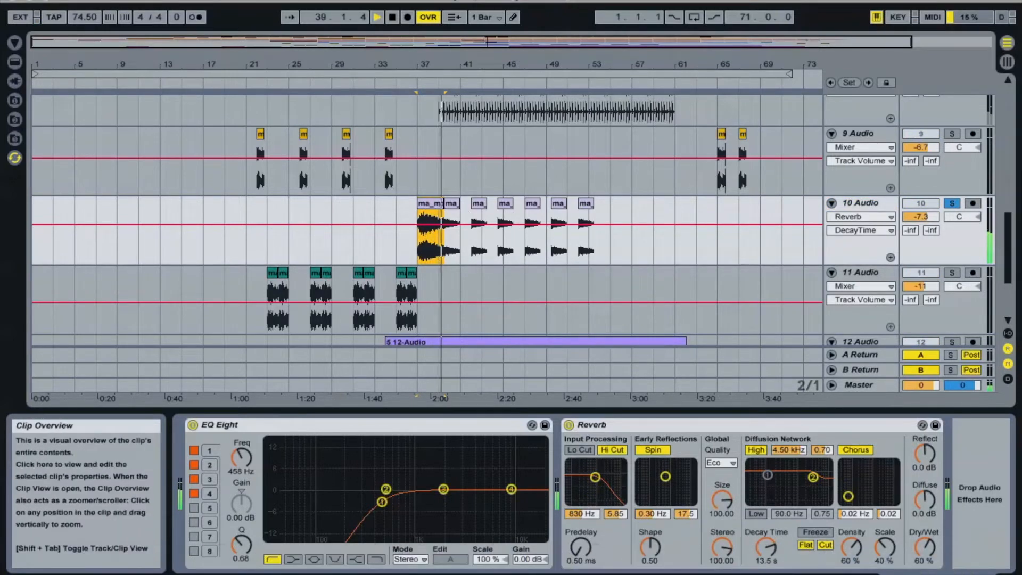
click(788, 574)
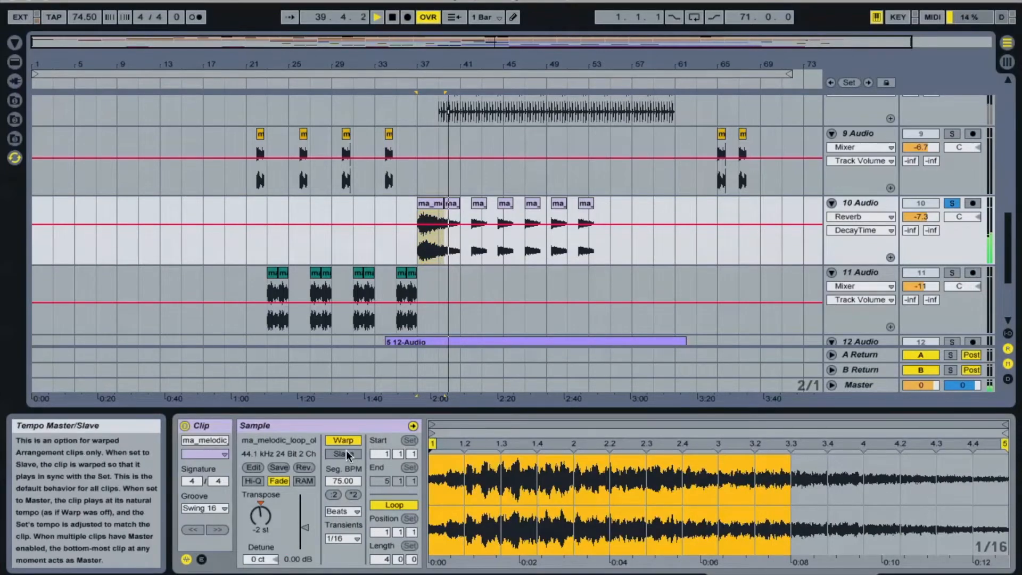
Reveal the 10 Audio clip's source loop in the file browser, and replay the clip with the browser hidden.
key(super+alt+b)
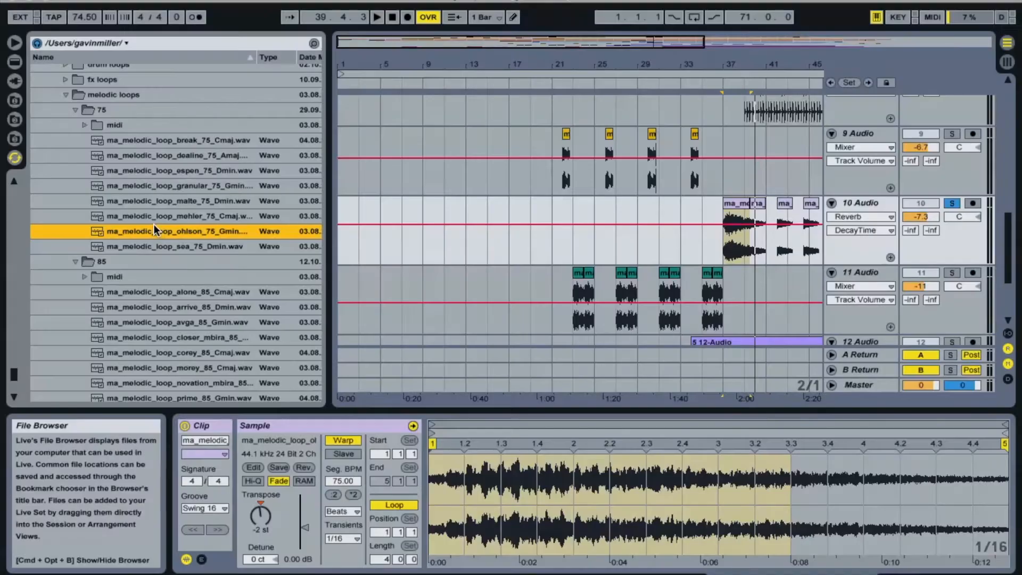
scroll(155, 229, up, 4)
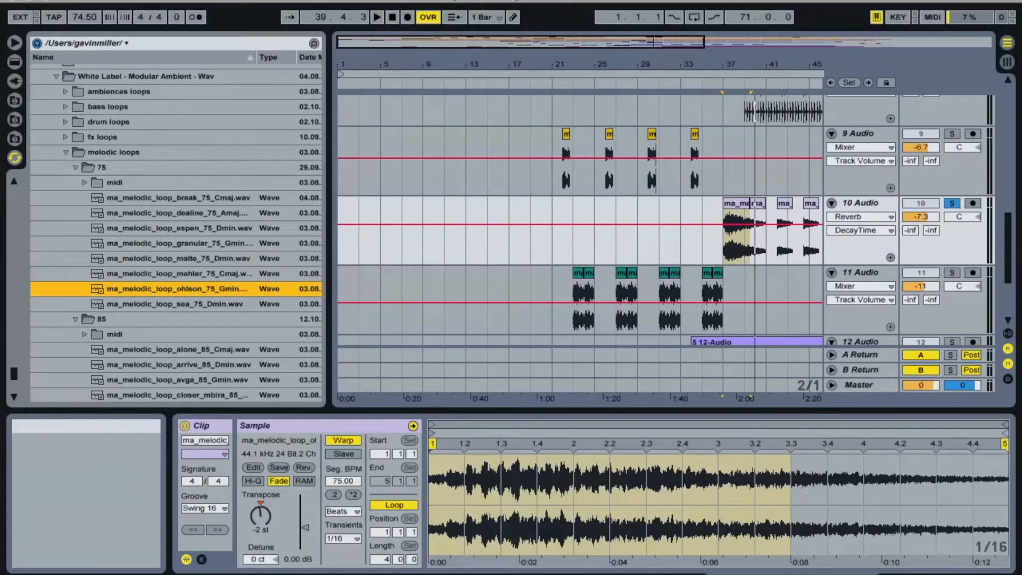
click(14, 43)
key(space)
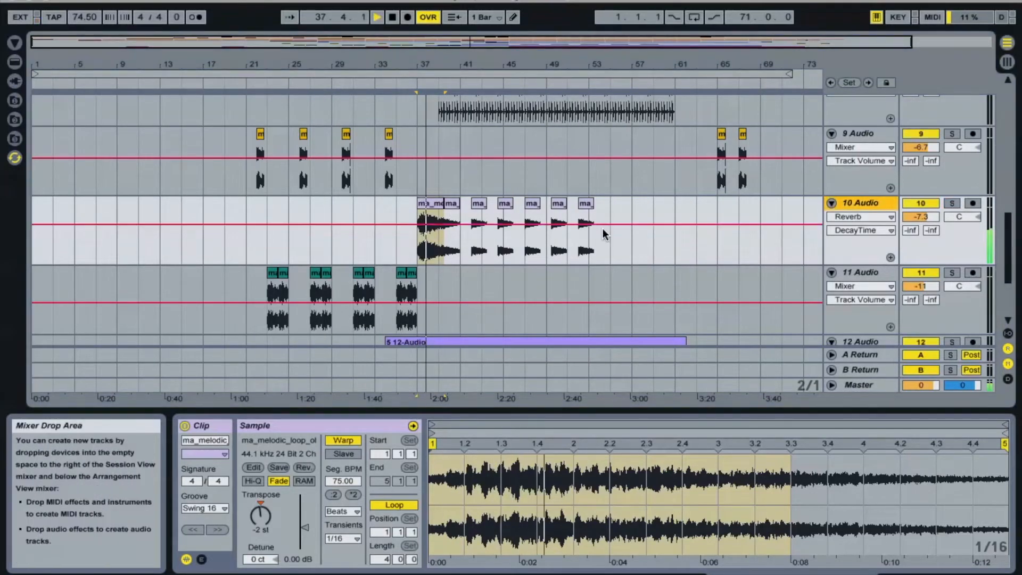
Show the sample of the ma_drum_loop_byte_kick_100 clip, audition 8 Audio in solo, and return it to the full mix.
scroll(605, 232, up, 3)
scroll(606, 232, up, 3)
click(611, 176)
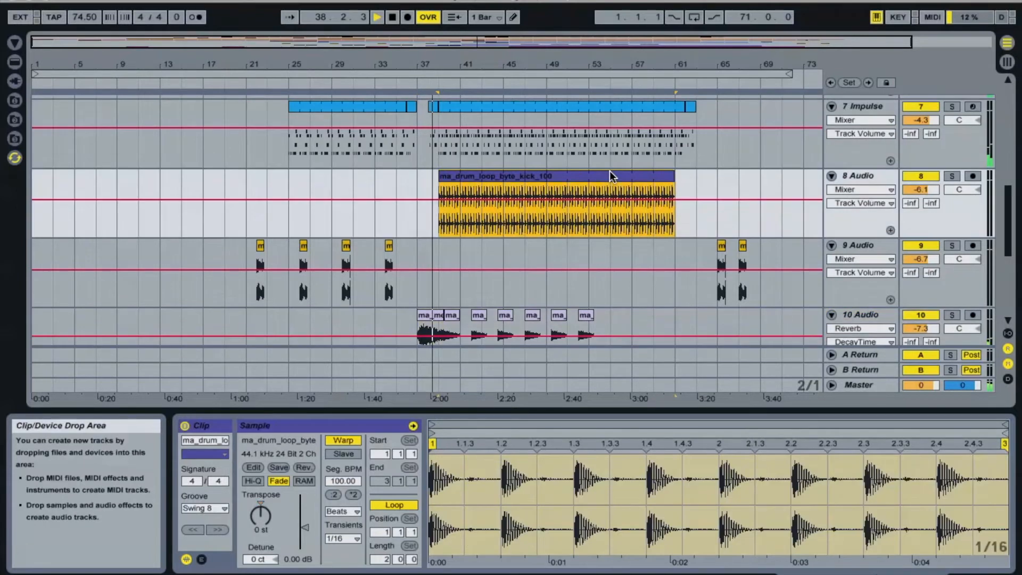
click(952, 176)
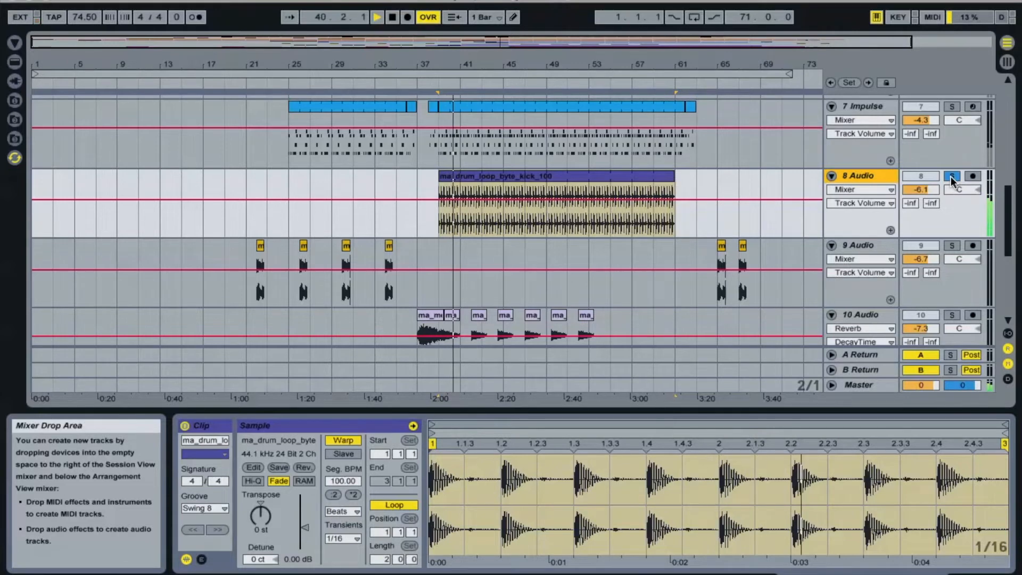
click(952, 176)
Audition the 7 Impulse track in solo during playback and return it to the full mix.
scroll(810, 176, up, 3)
click(955, 154)
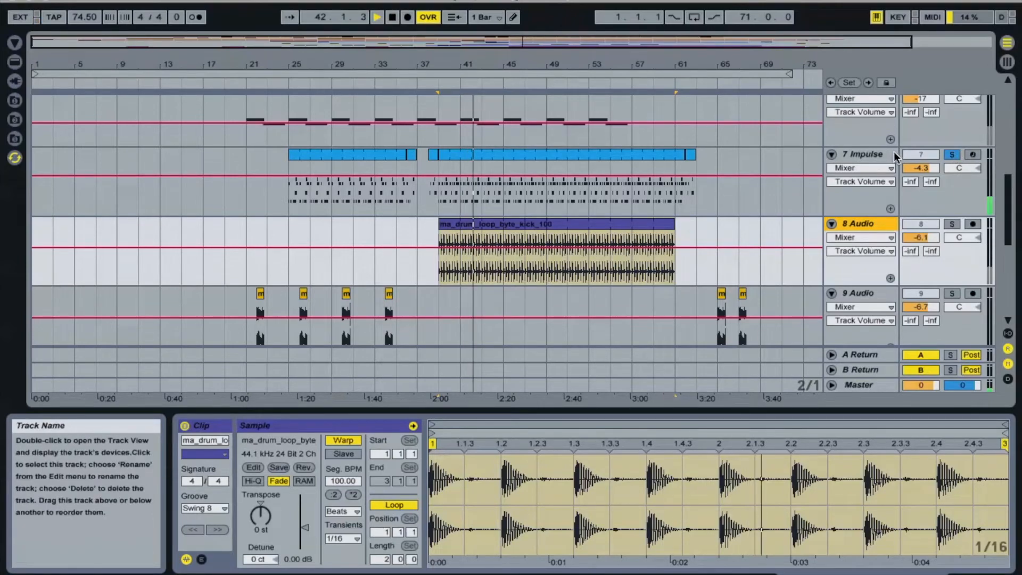
click(952, 154)
Audition the 1 Audio track in solo during playback and return it to the full mix.
scroll(950, 154, up, 8)
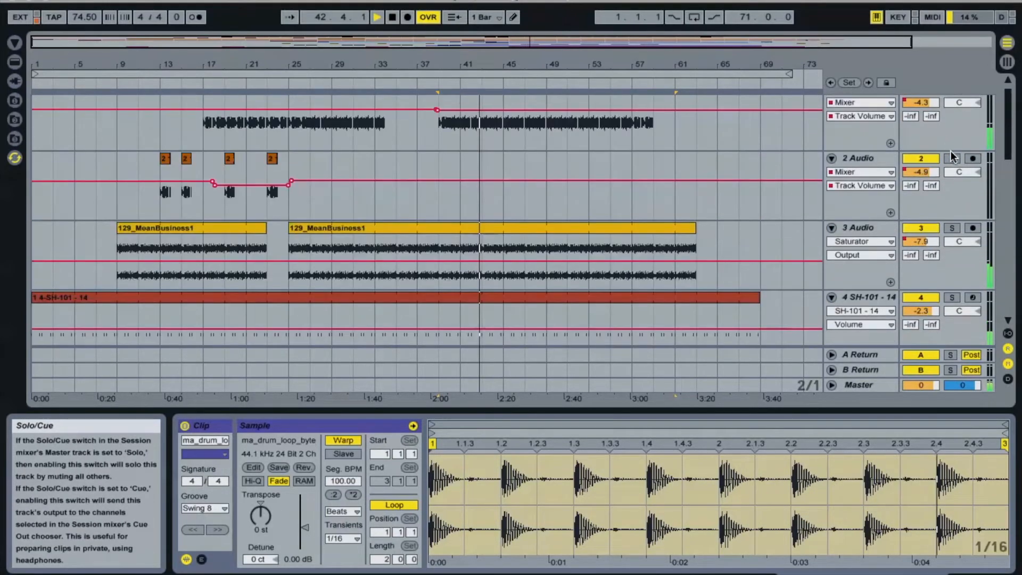
scroll(951, 149, up, 1)
click(952, 103)
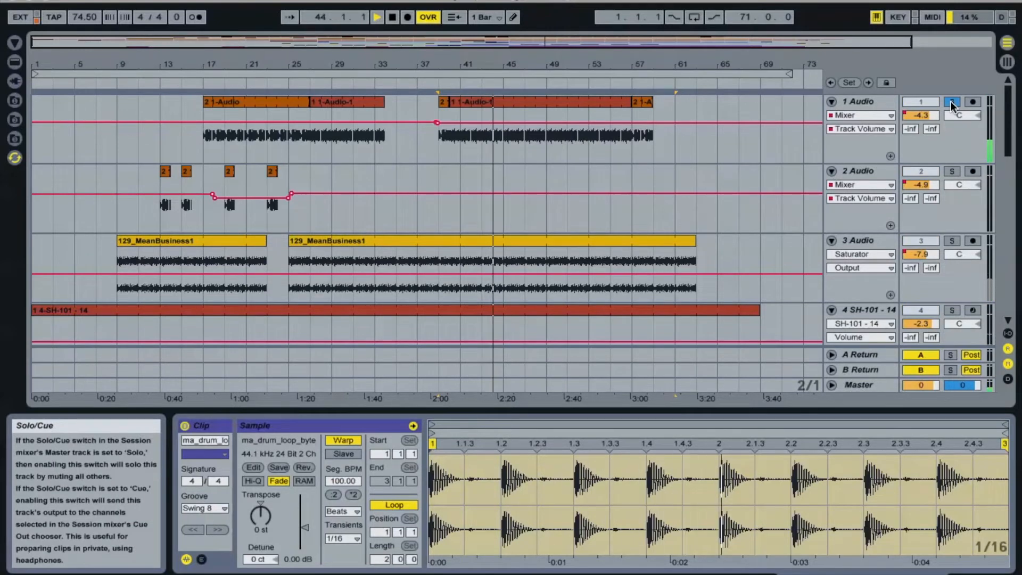
click(952, 103)
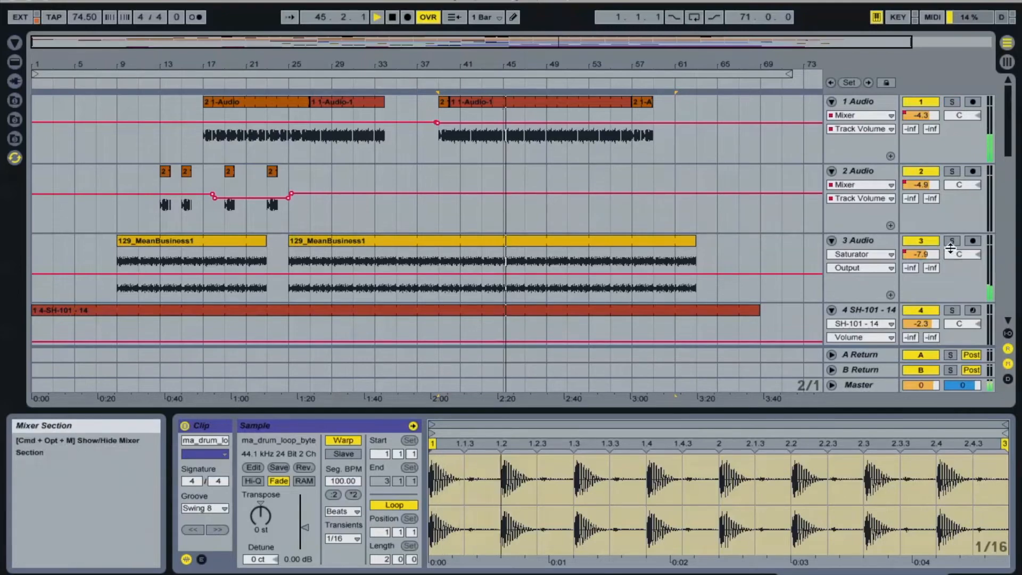
Solo the bass track, show its Flanger, and compare the sound with the effect bypassed and active.
scroll(951, 248, down, 2)
scroll(953, 213, down, 4)
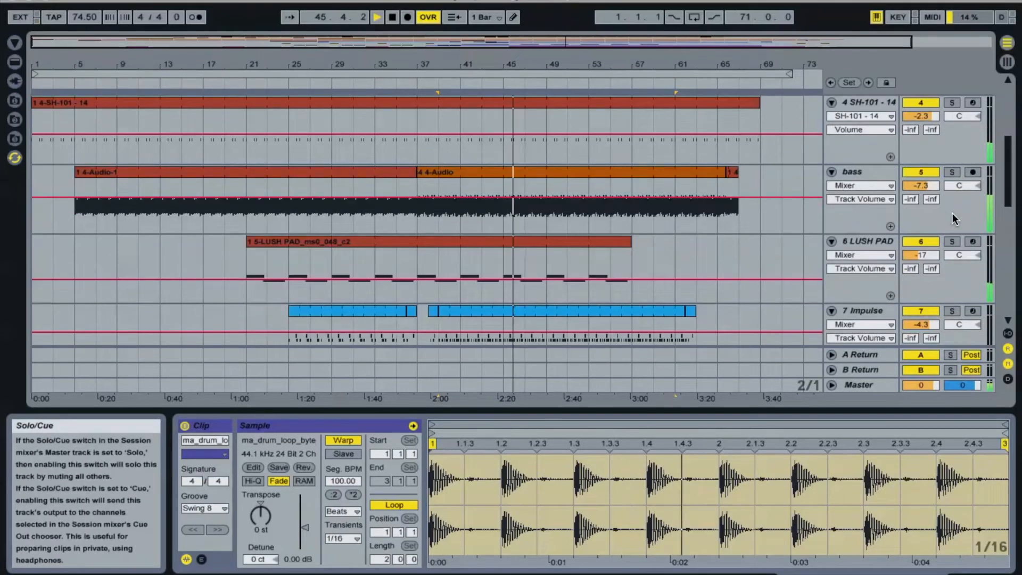
click(952, 171)
click(858, 176)
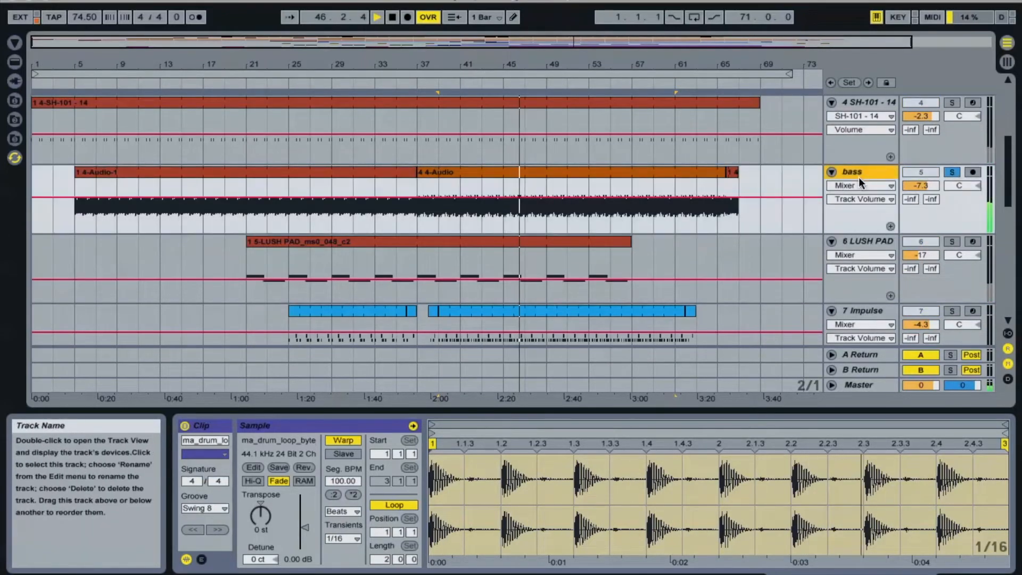
click(972, 573)
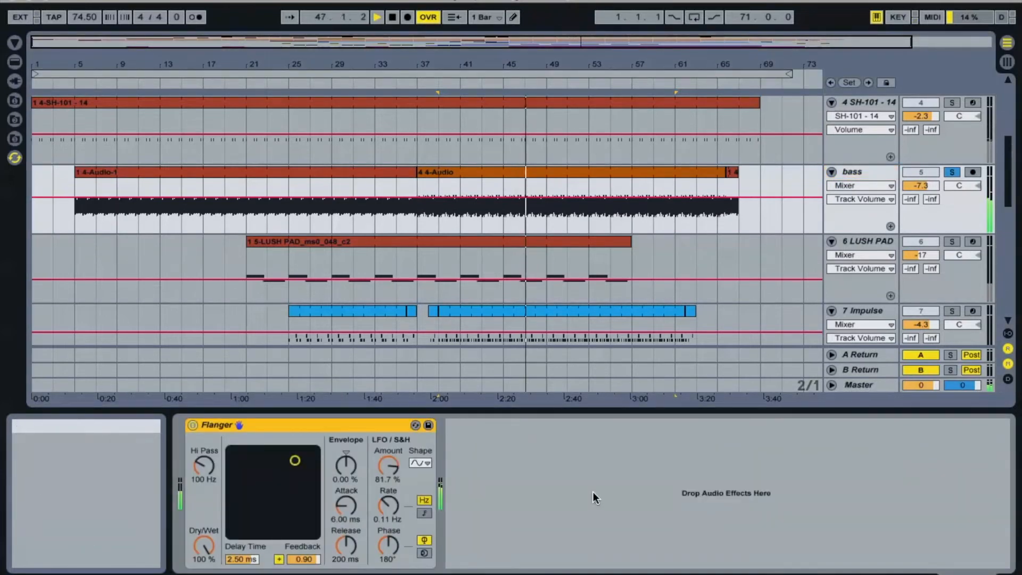
click(192, 425)
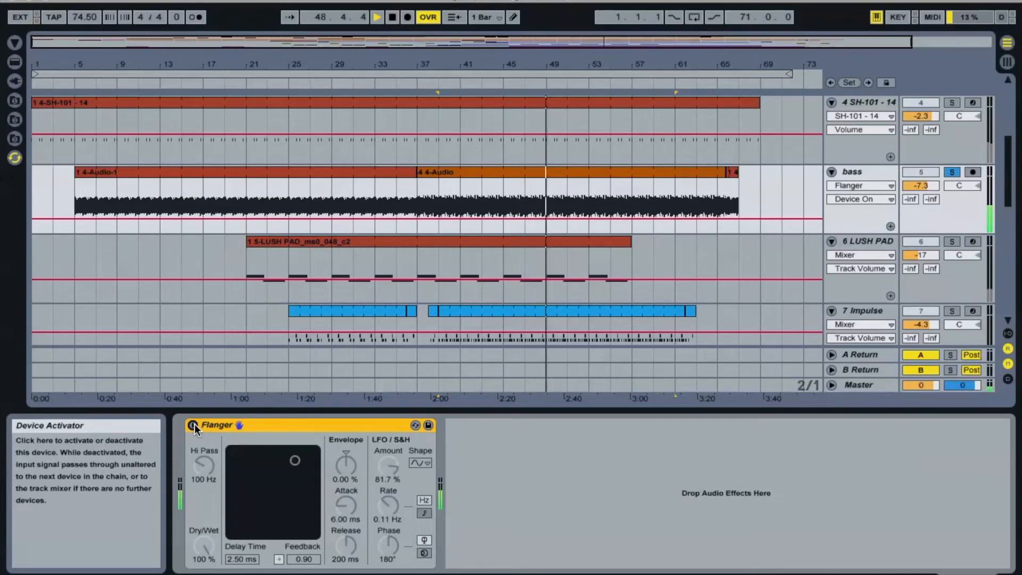
click(193, 425)
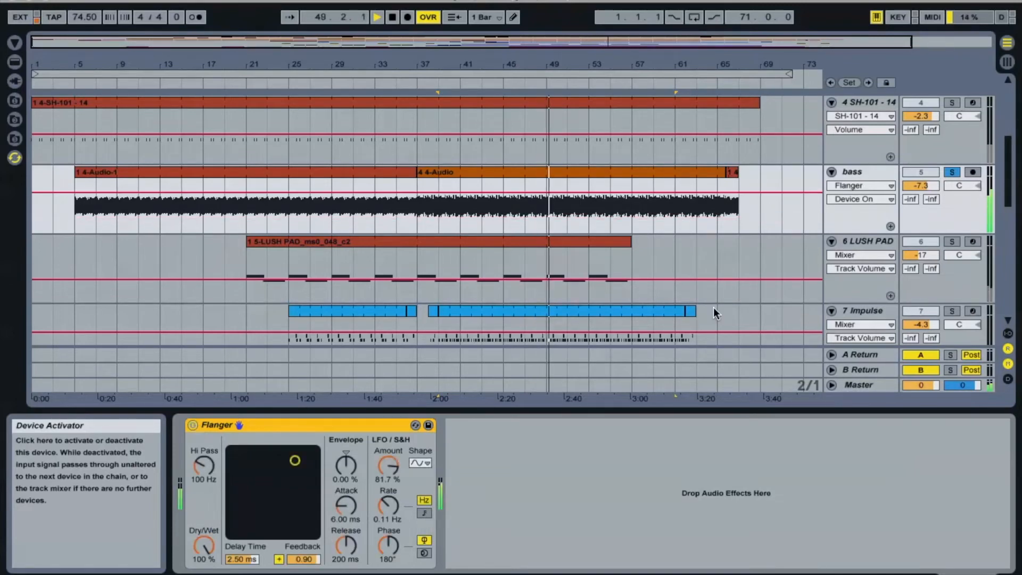
Return the bass track to the full mix, solo 13 Audio, and show its EQ Eight, Reverb and sidechained Compressor.
click(951, 171)
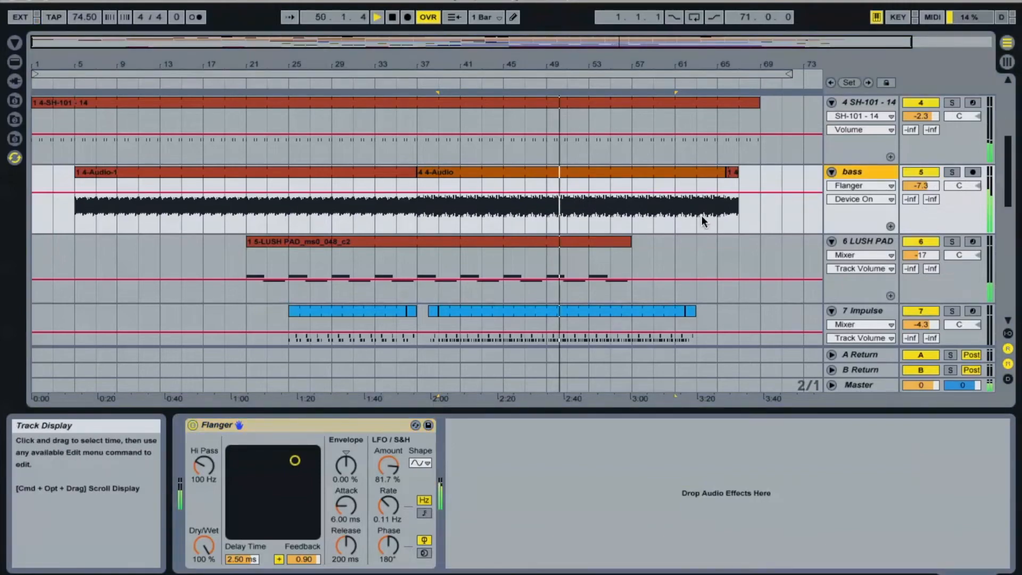
scroll(688, 218, down, 4)
scroll(689, 219, down, 6)
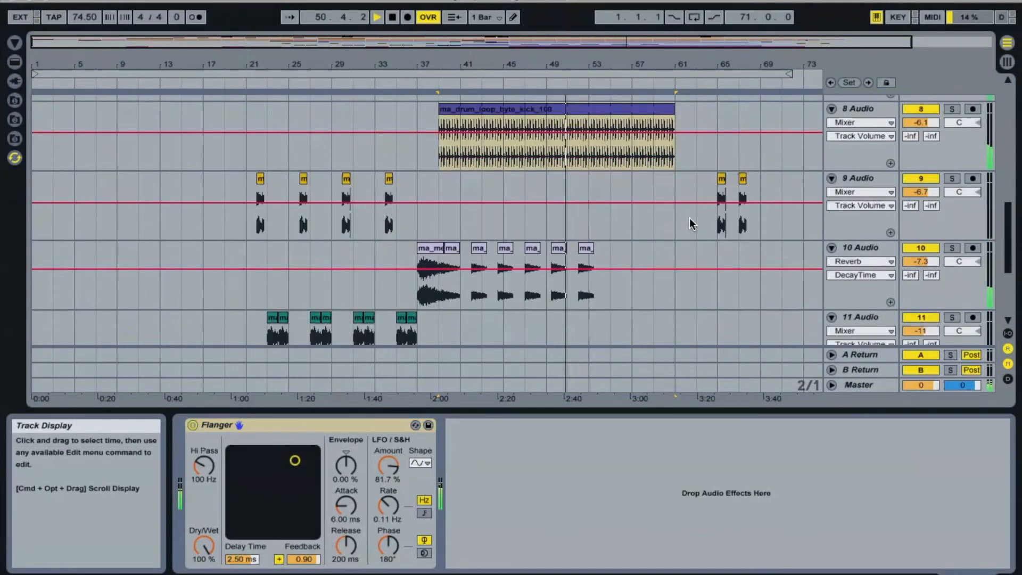
click(668, 282)
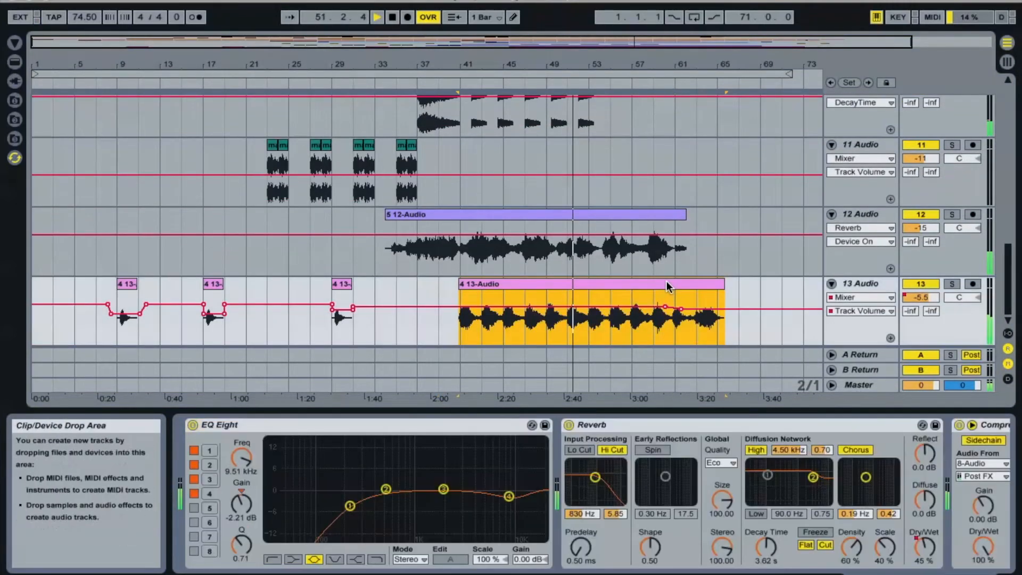
click(954, 286)
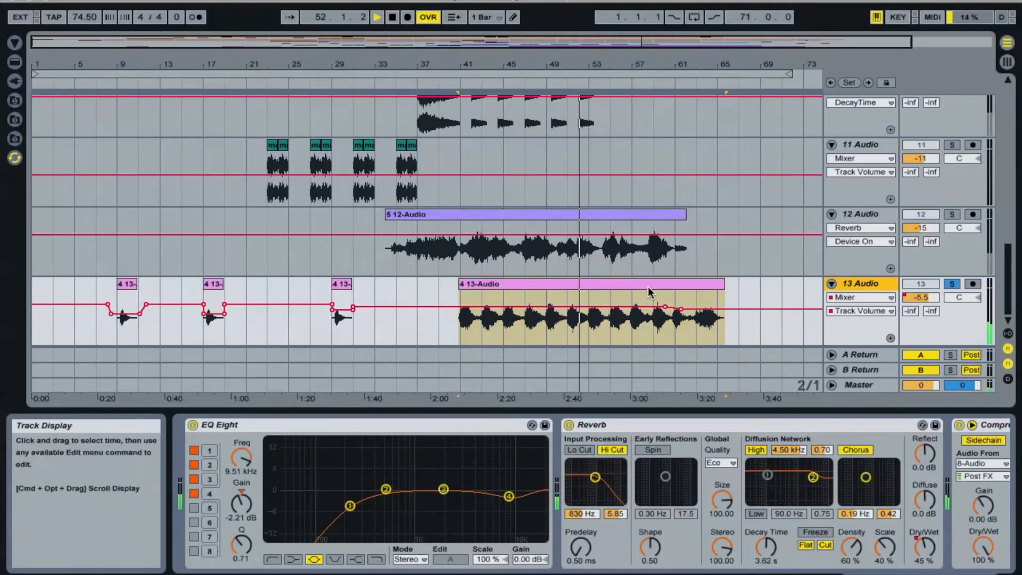
click(724, 451)
scroll(724, 452, right, 5)
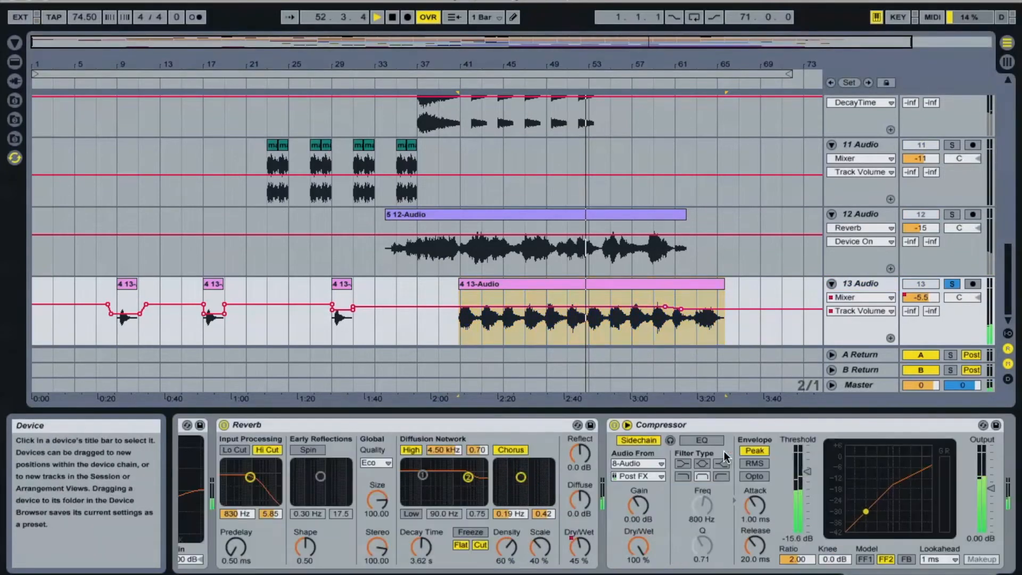
scroll(724, 451, left, 5)
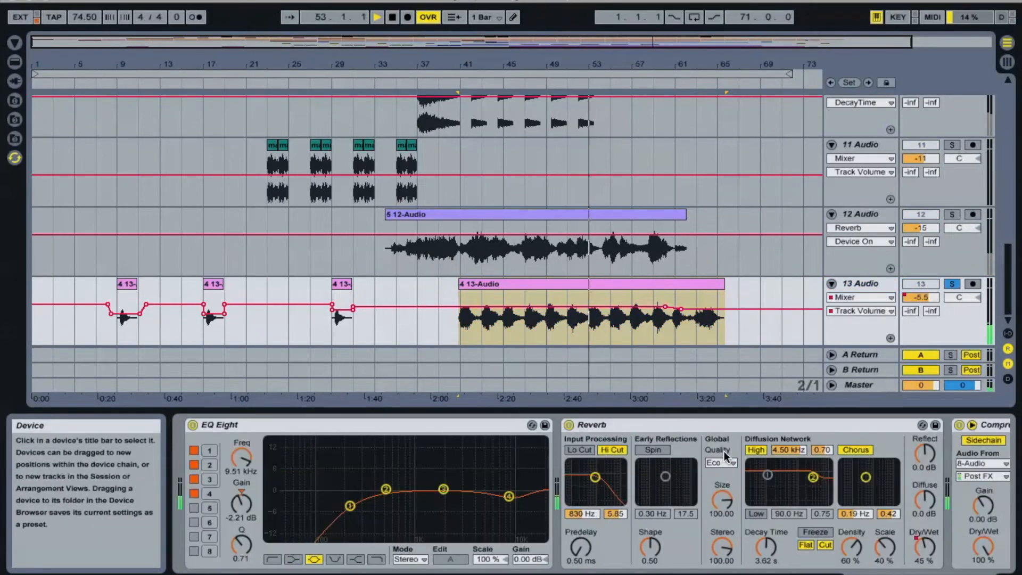
Compare the sound of 13 Audio with its Reverb and Compressor bypassed and with both devices active.
click(572, 425)
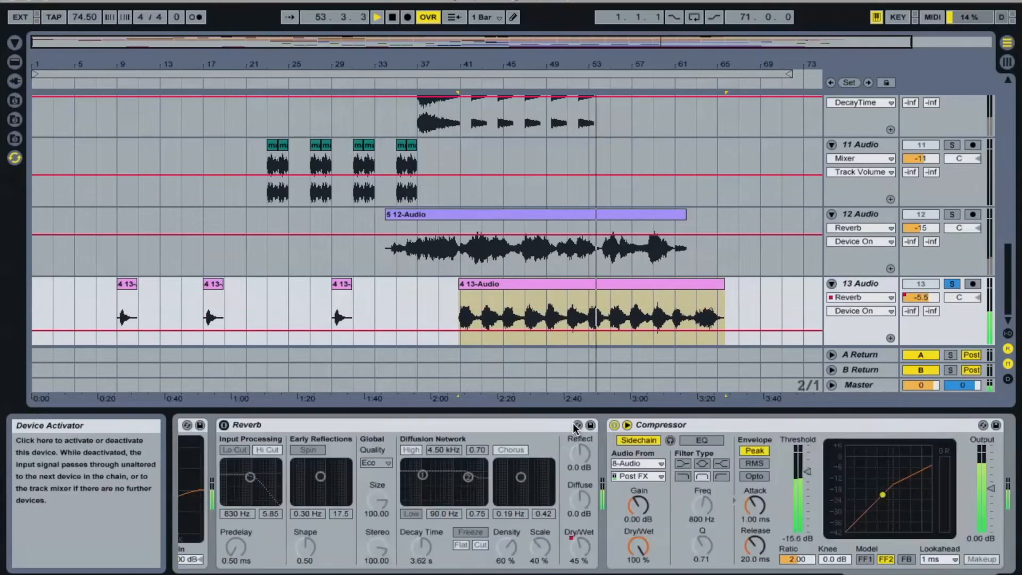
click(614, 425)
scroll(612, 426, left, 4)
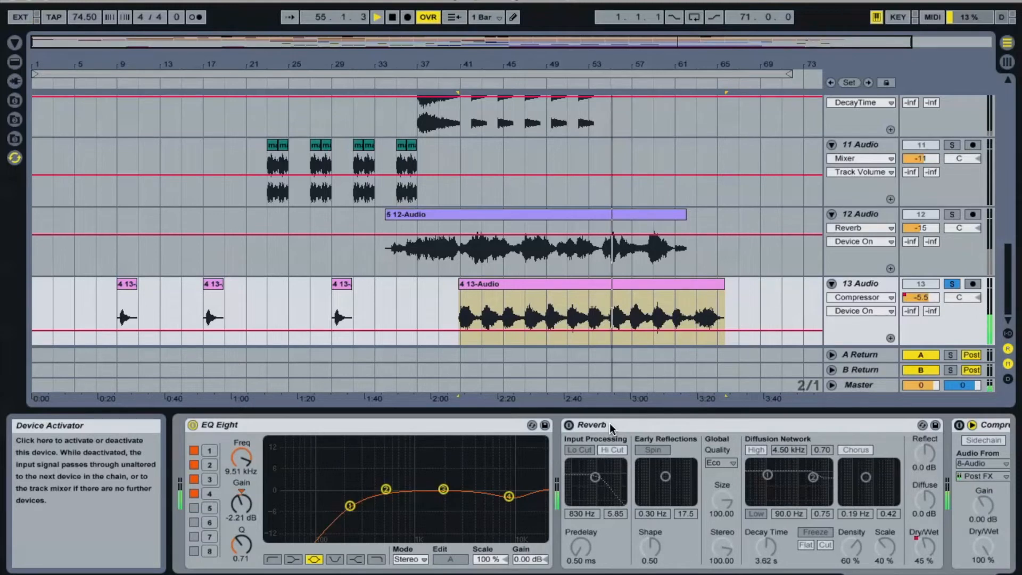
click(569, 425)
click(972, 425)
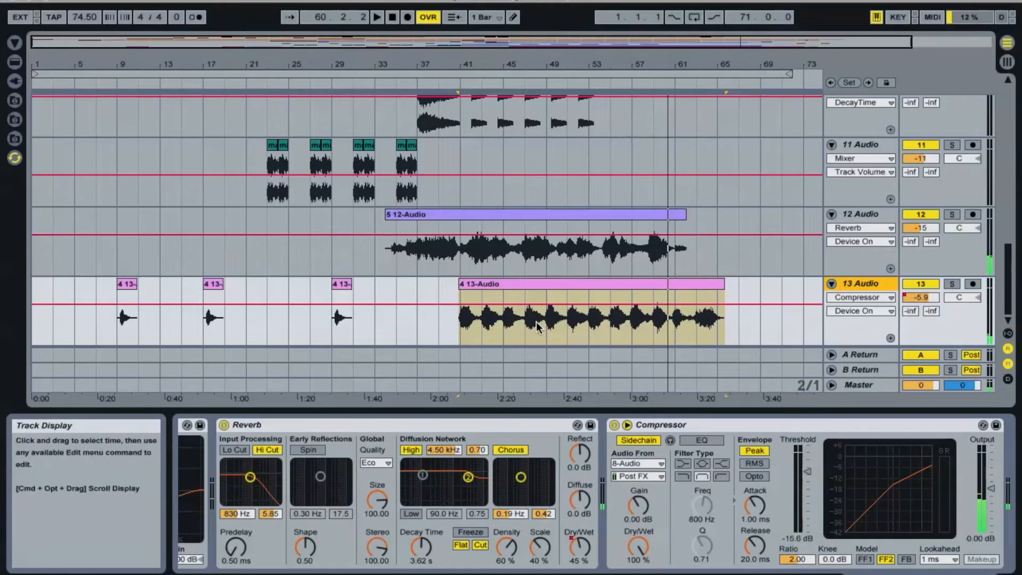
Restart playback at bar 49 and audition 12 Audio in solo, adding 13 Audio to the solo.
click(539, 325)
key(space)
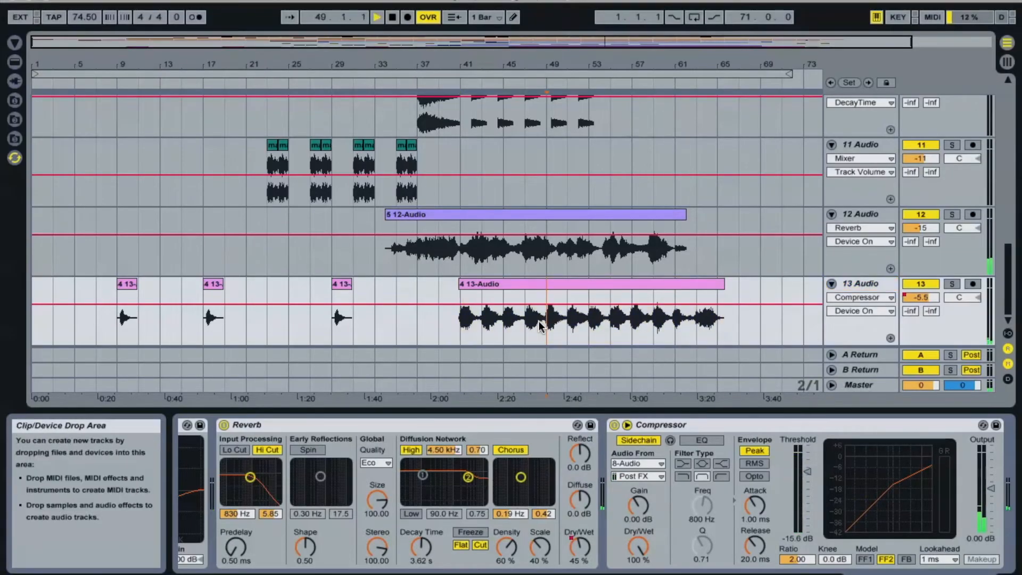
click(951, 214)
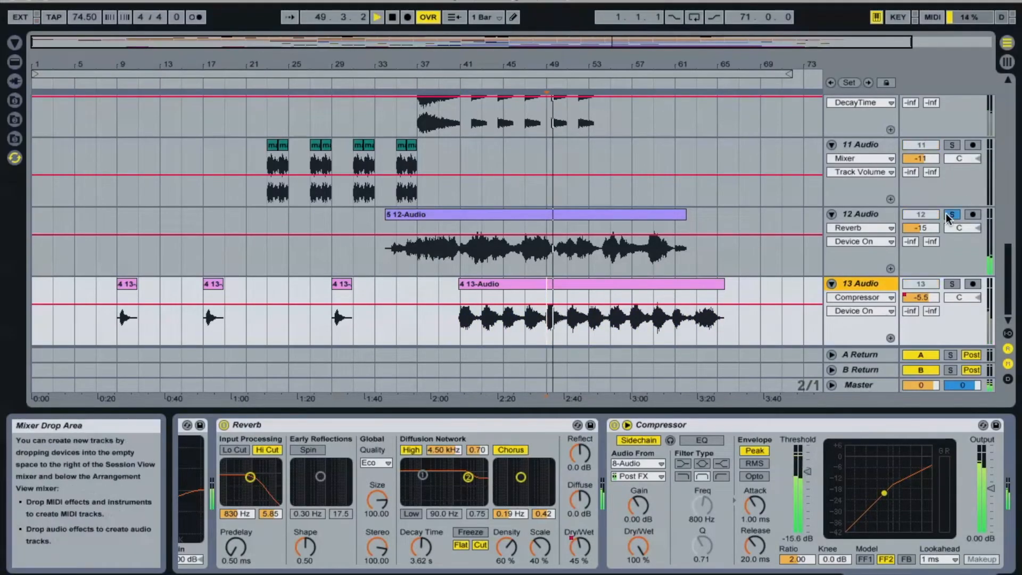
click(952, 284)
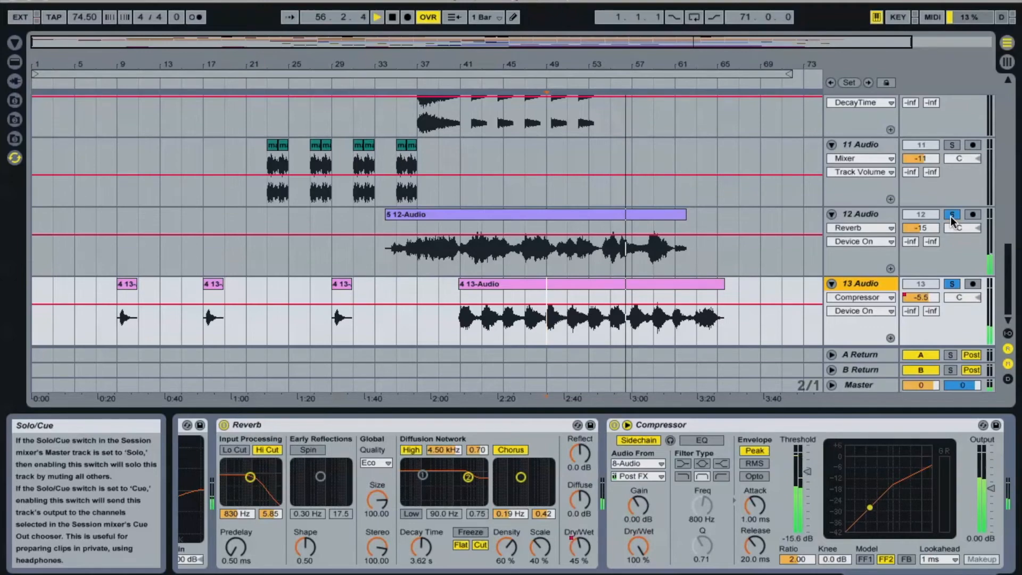
Review all tracks from 1 Audio to 13 Audio while the full mix plays toward the end of the arrangement.
scroll(803, 222, up, 10)
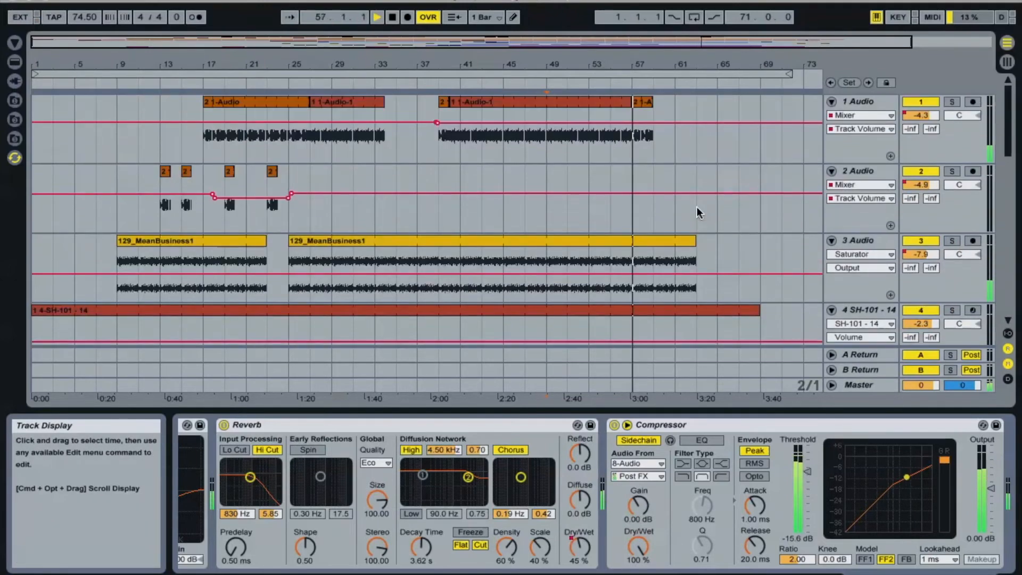
scroll(698, 212, down, 5)
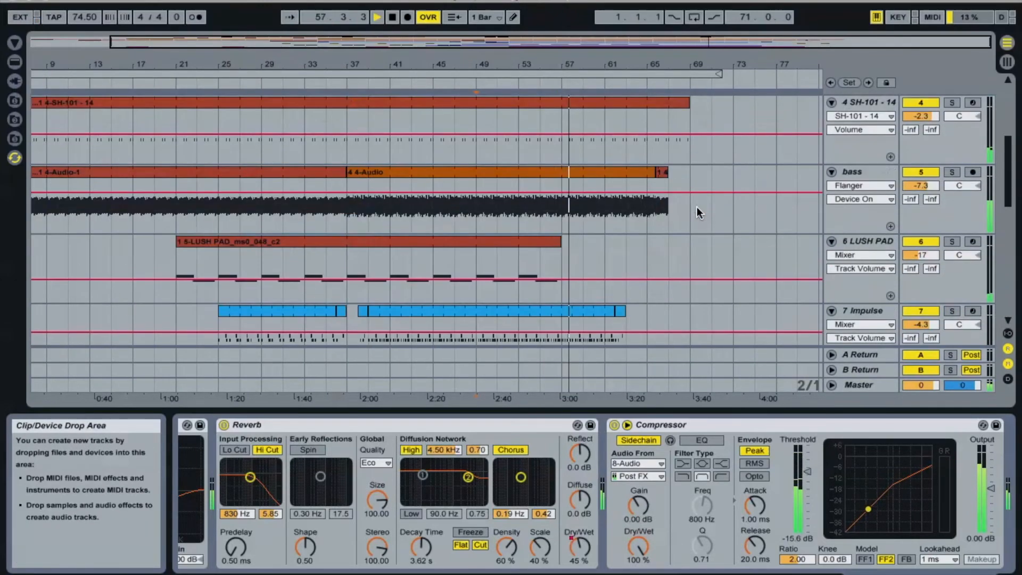
scroll(697, 212, down, 5)
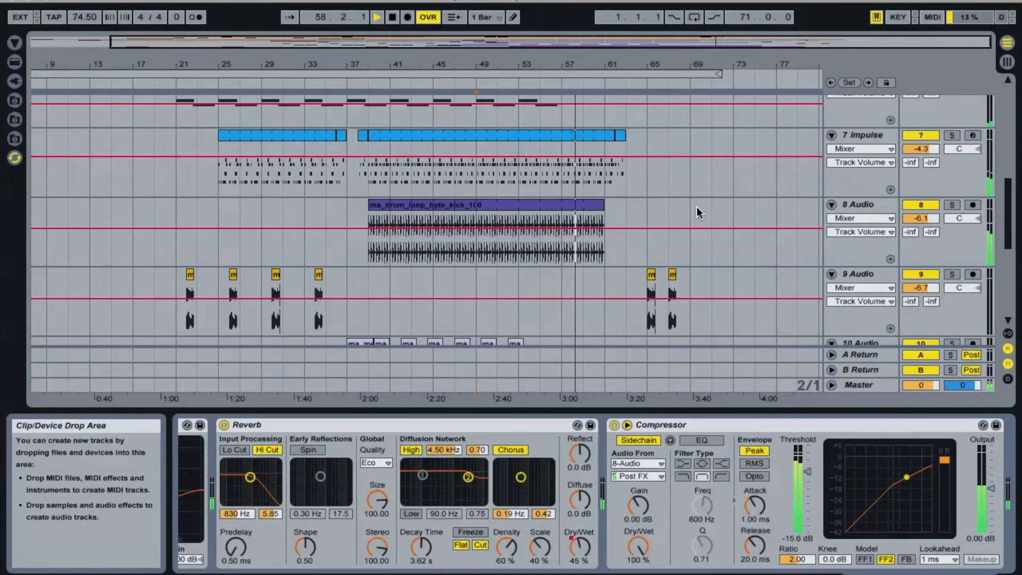
scroll(698, 212, down, 3)
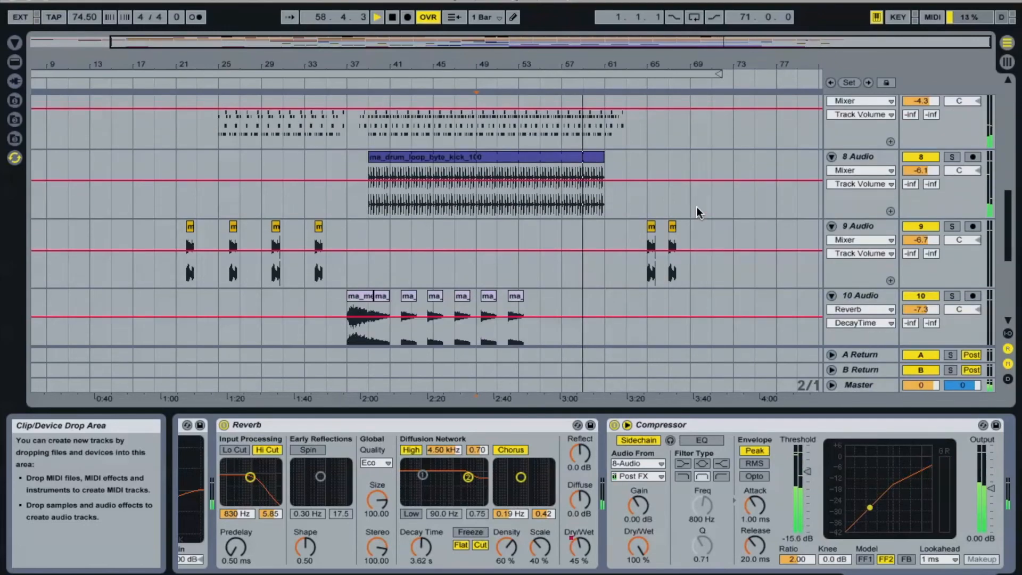
scroll(697, 212, down, 5)
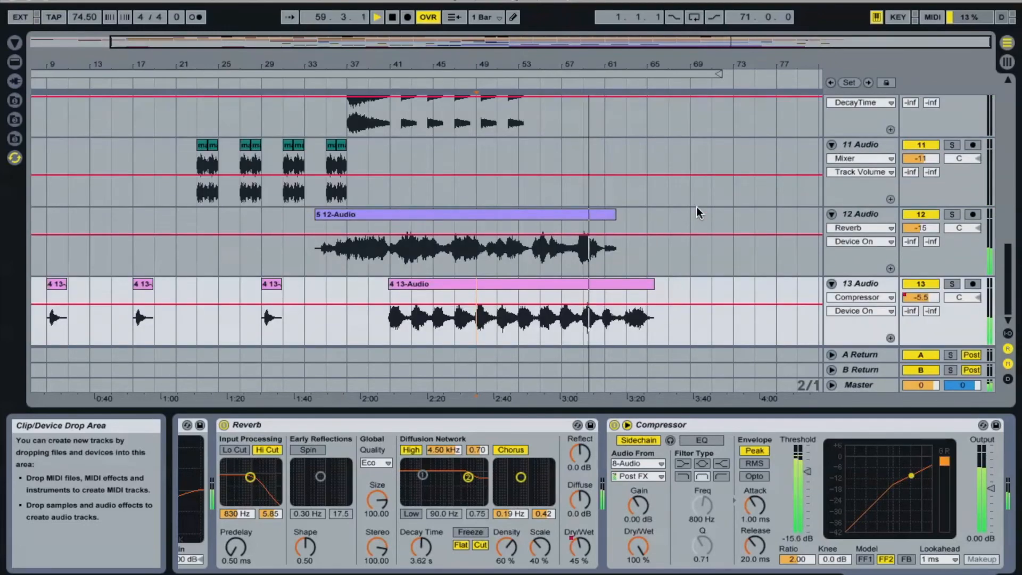
scroll(698, 210, up, 8)
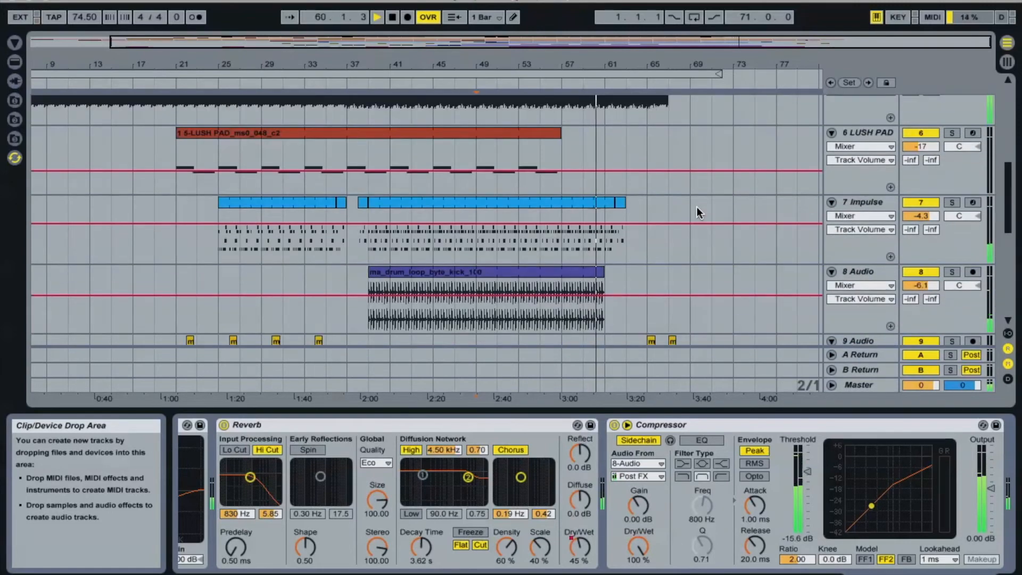
scroll(698, 212, up, 8)
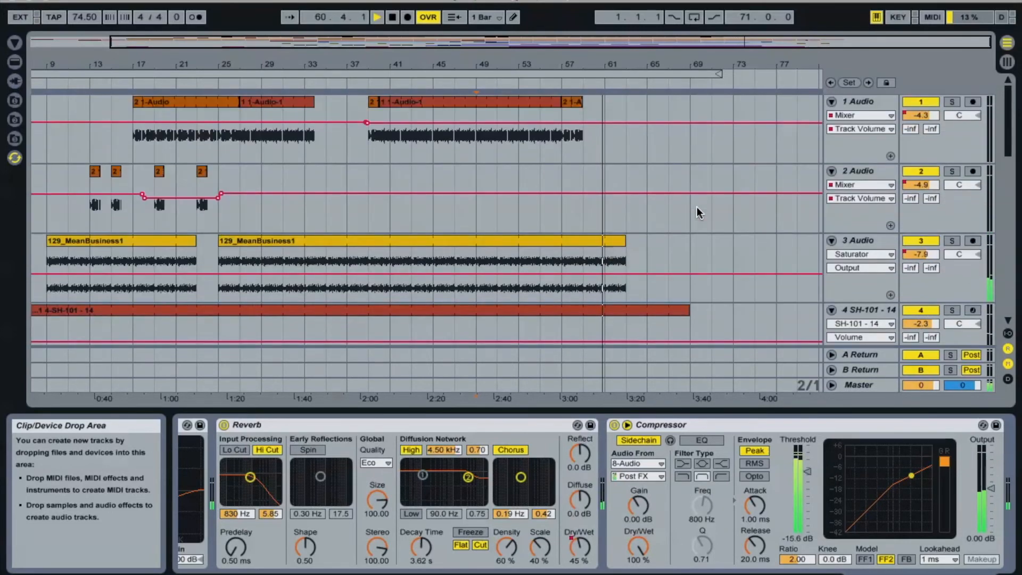
scroll(697, 212, down, 2)
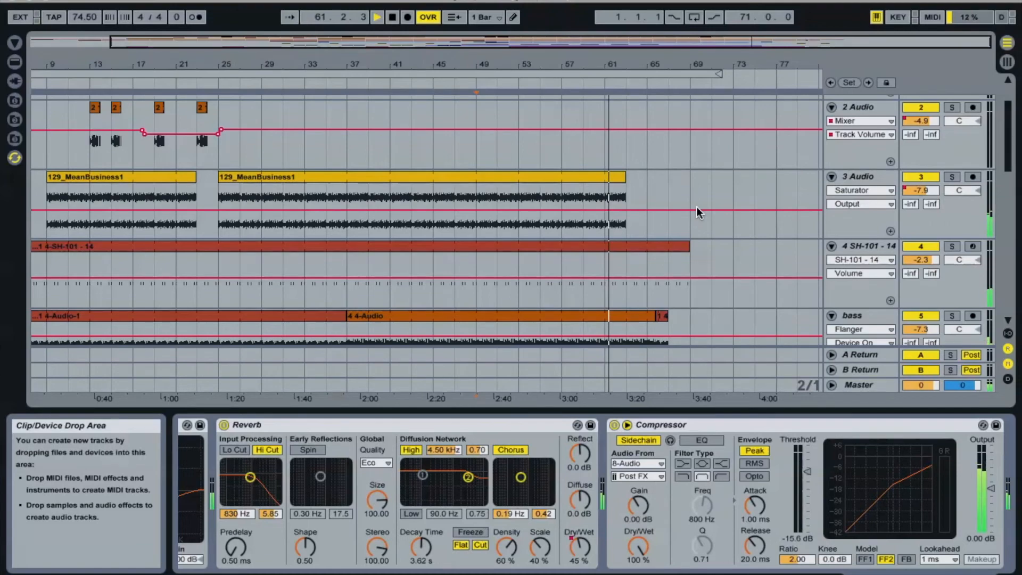
scroll(697, 209, down, 1)
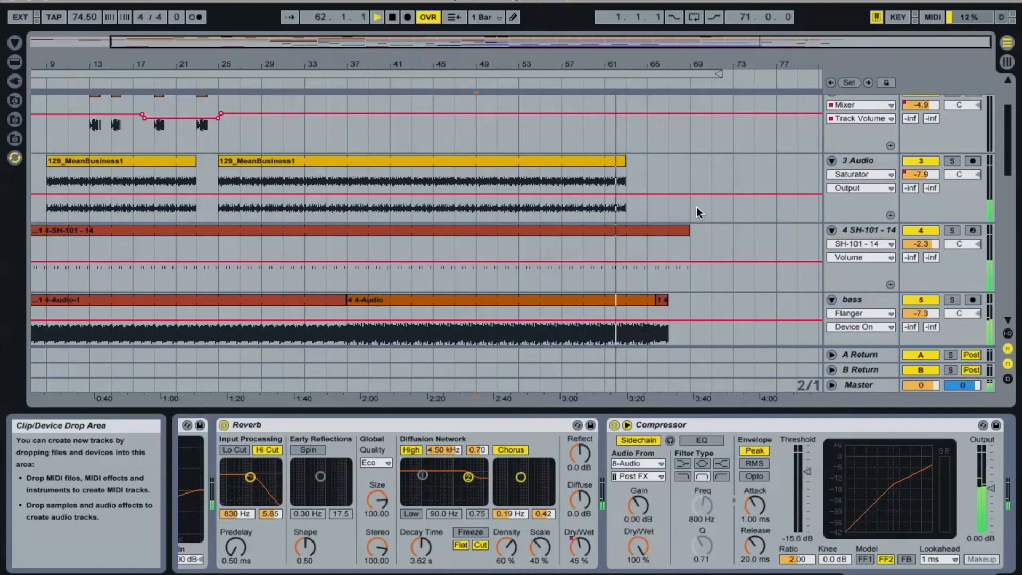
scroll(697, 211, down, 3)
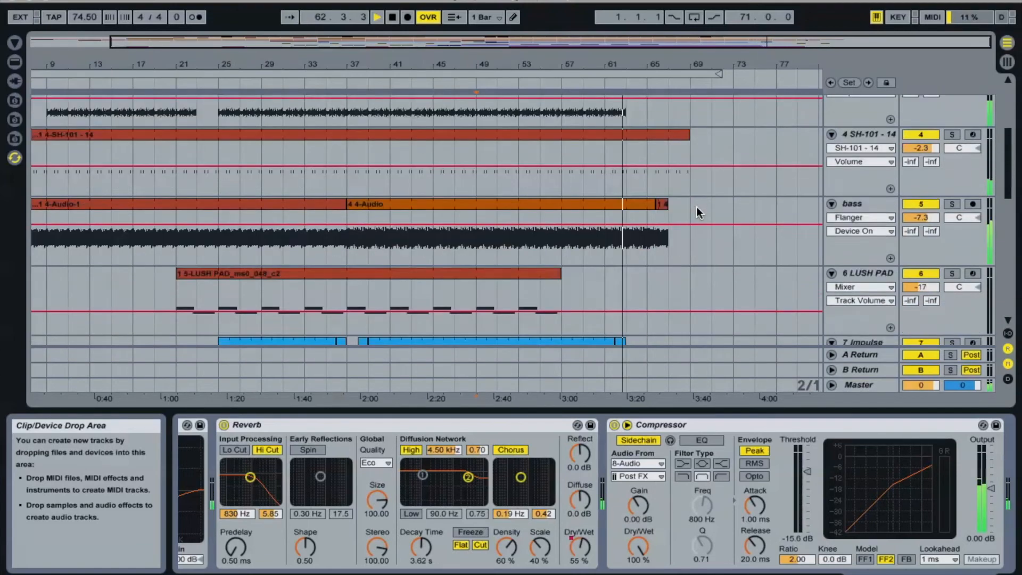
scroll(697, 209, down, 6)
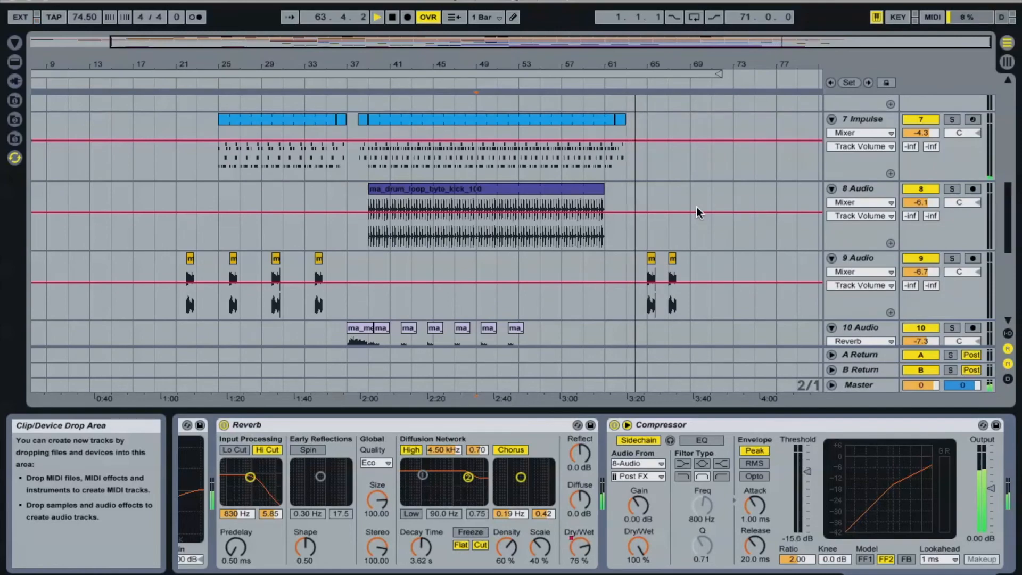
scroll(698, 209, down, 7)
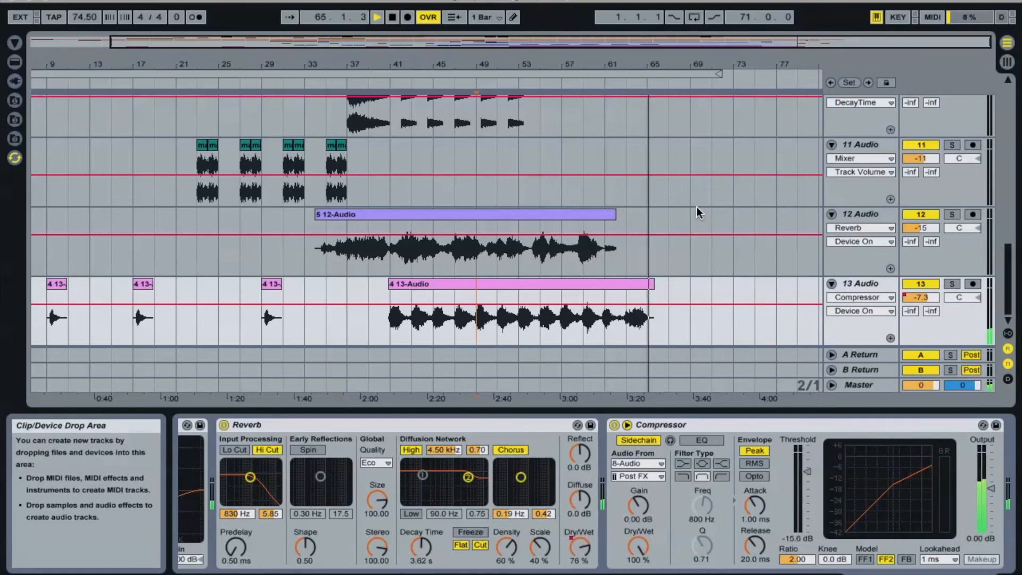
Audition the closing clips of 9 Audio in solo during playback and return the track to the full mix.
scroll(698, 209, up, 5)
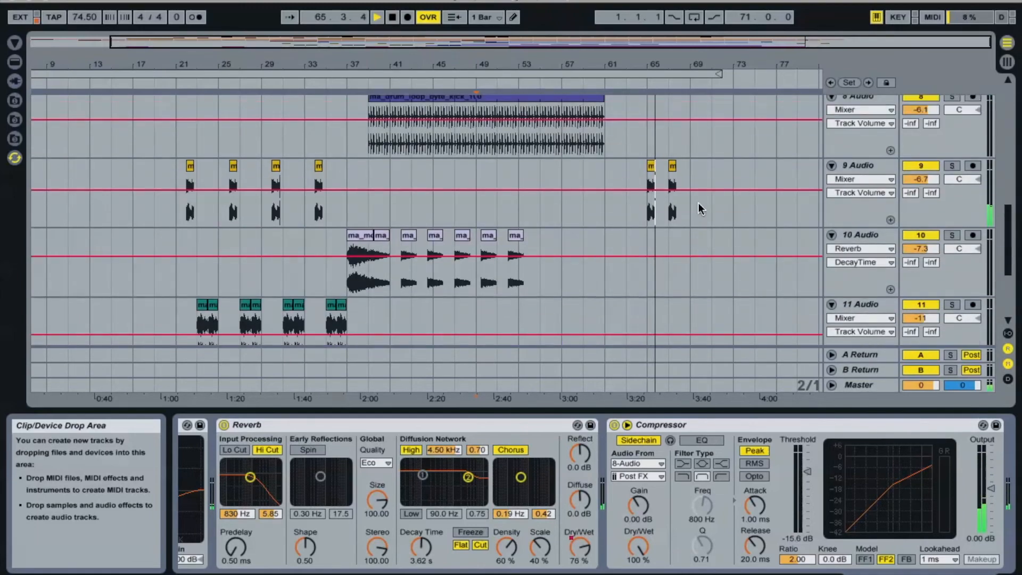
click(951, 166)
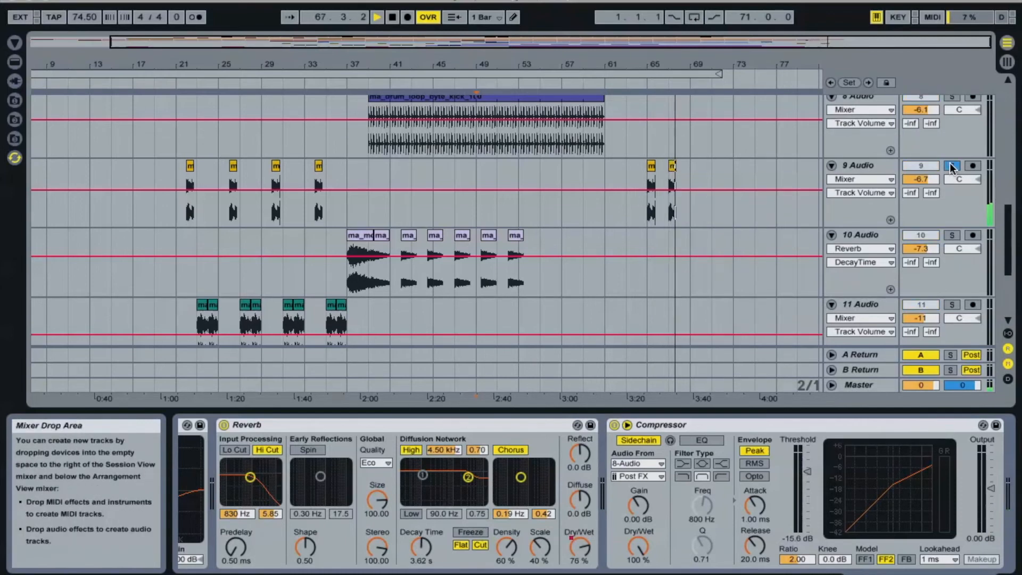
click(951, 168)
Show the SH-101 - 14 instrument and Reverb on the 4 SH-101 - 14 track.
scroll(756, 197, up, 8)
scroll(756, 197, down, 1)
scroll(755, 193, down, 3)
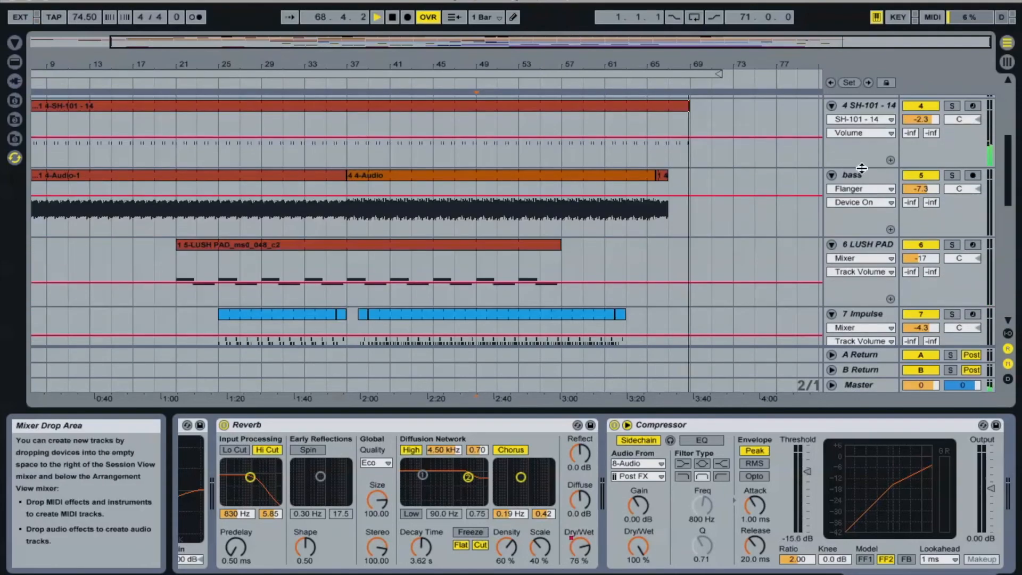
click(859, 103)
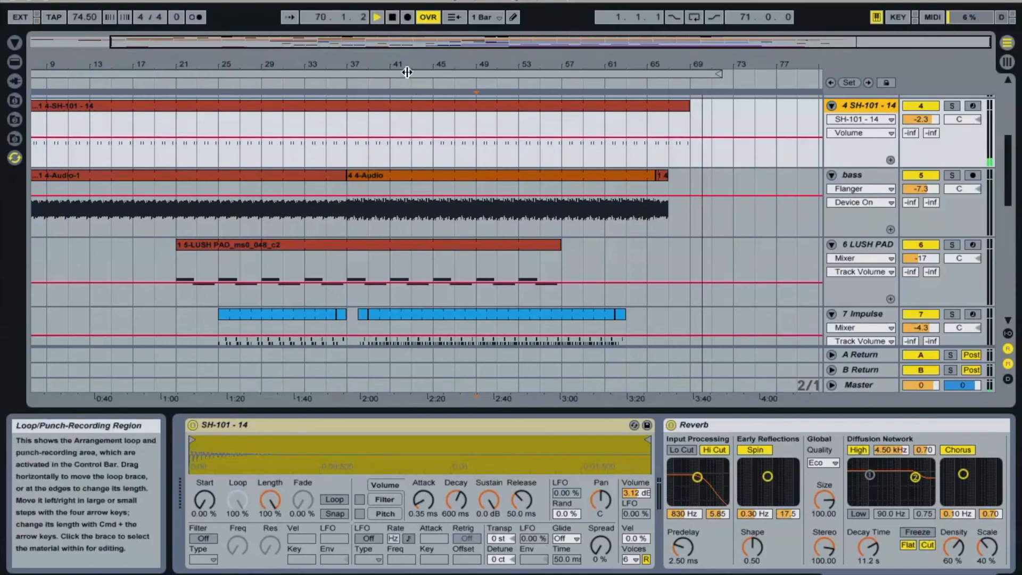
Stop playback and show the complete arrangement from bar 1, looking over its tracks.
click(389, 19)
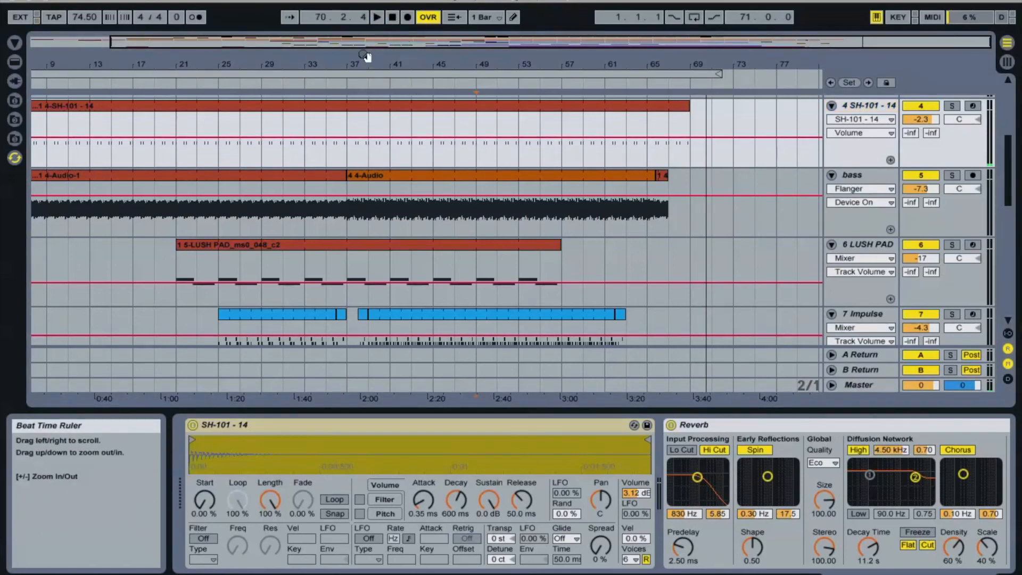
drag(257, 63, 304, 50)
scroll(371, 123, down, 9)
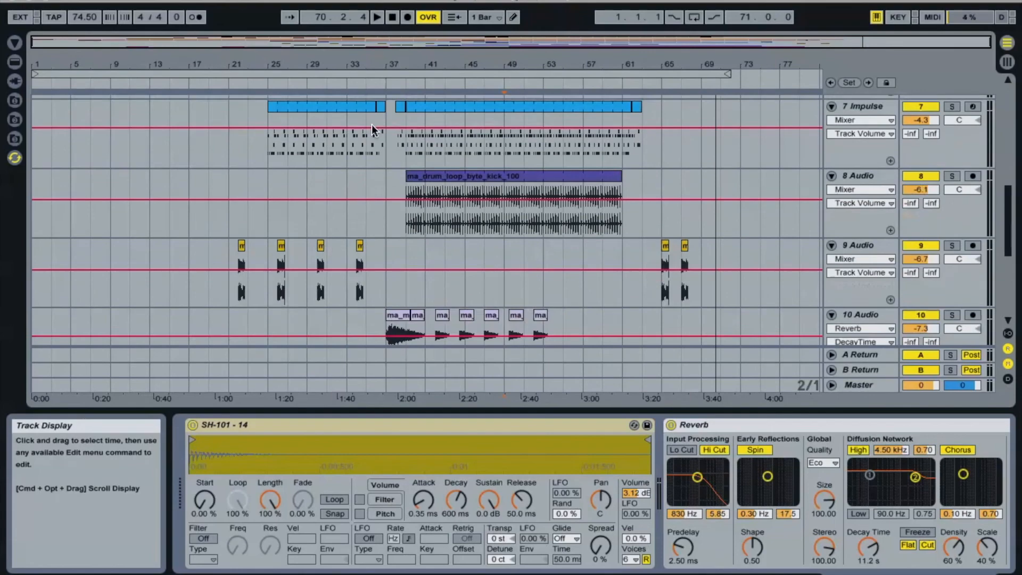
scroll(374, 130, up, 12)
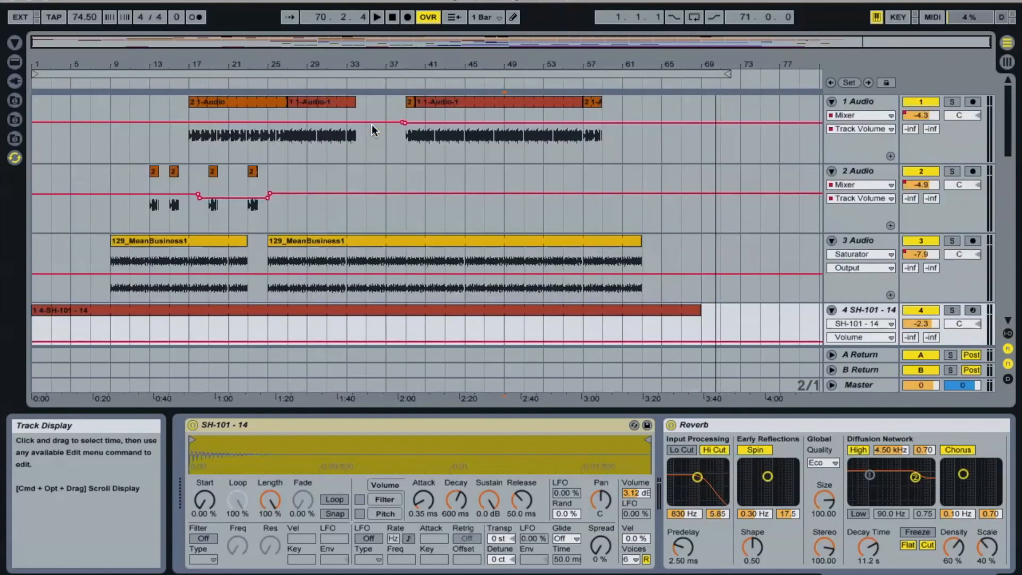